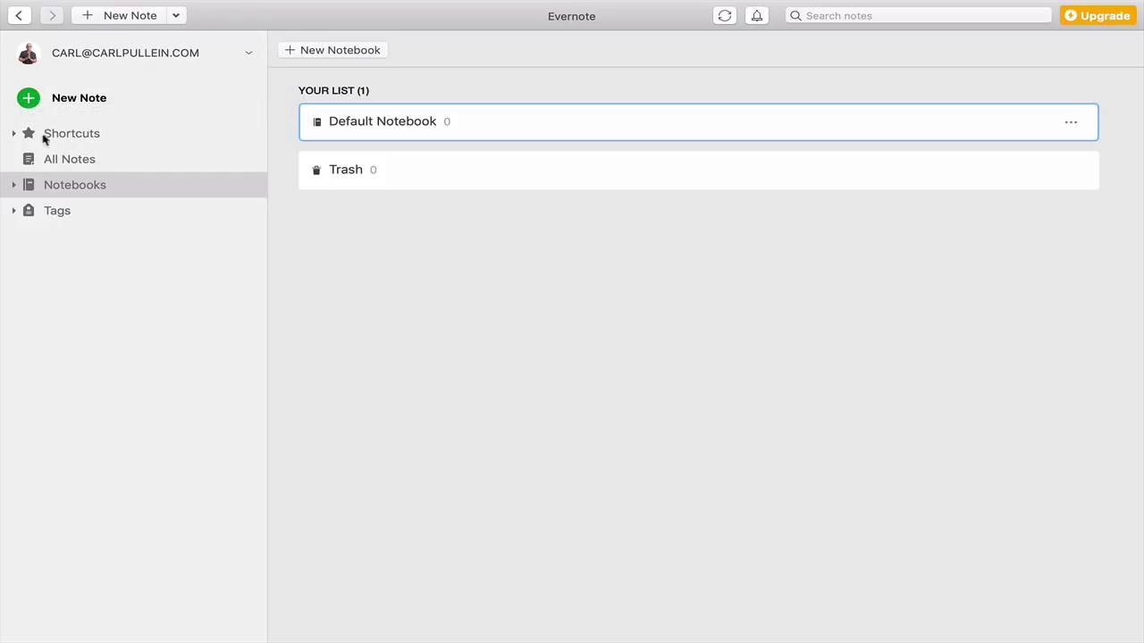
Examine the Shortcuts, All Notes, Notebooks and Tags sections, then return to the notebook list
{"action": "left_click", "coordinate": [13, 134]}
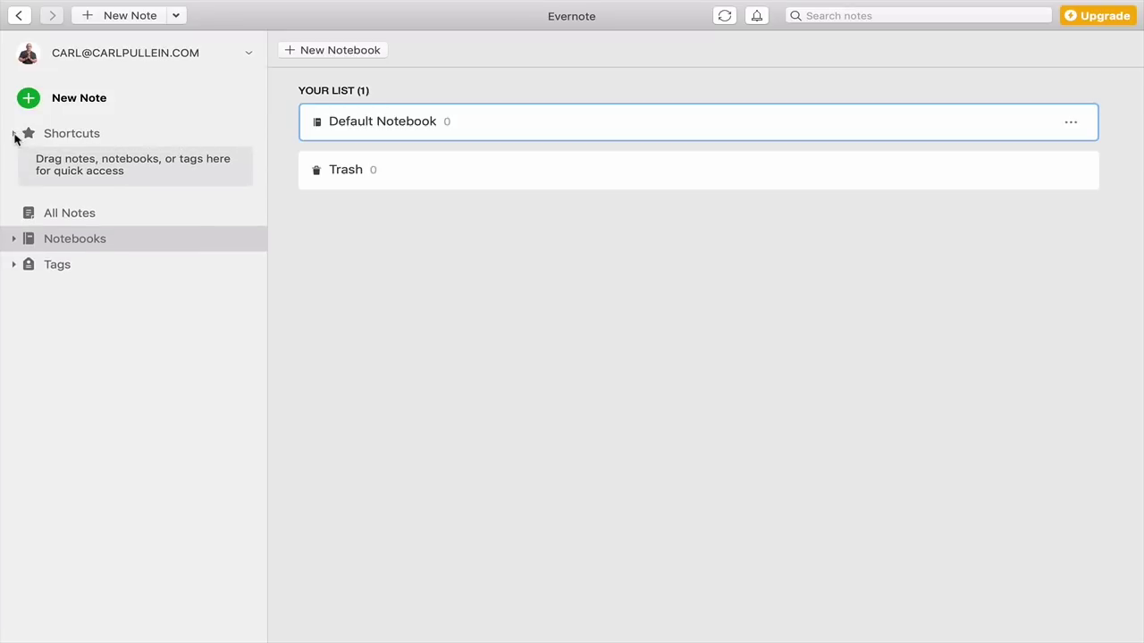
{"action": "left_click", "coordinate": [14, 136]}
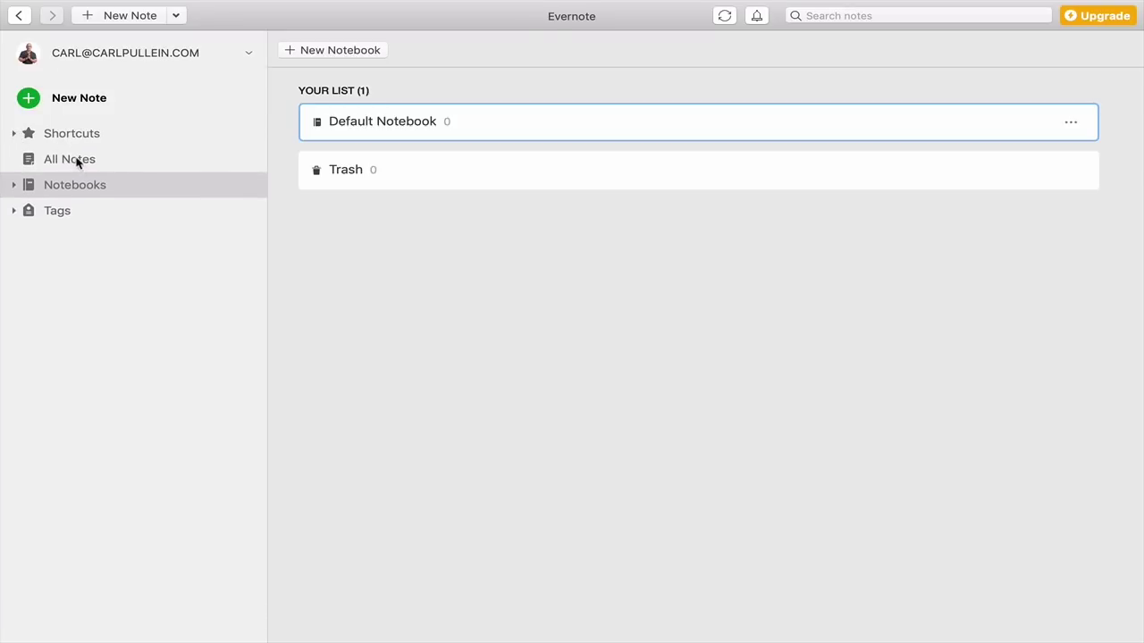
{"action": "left_click", "coordinate": [77, 161]}
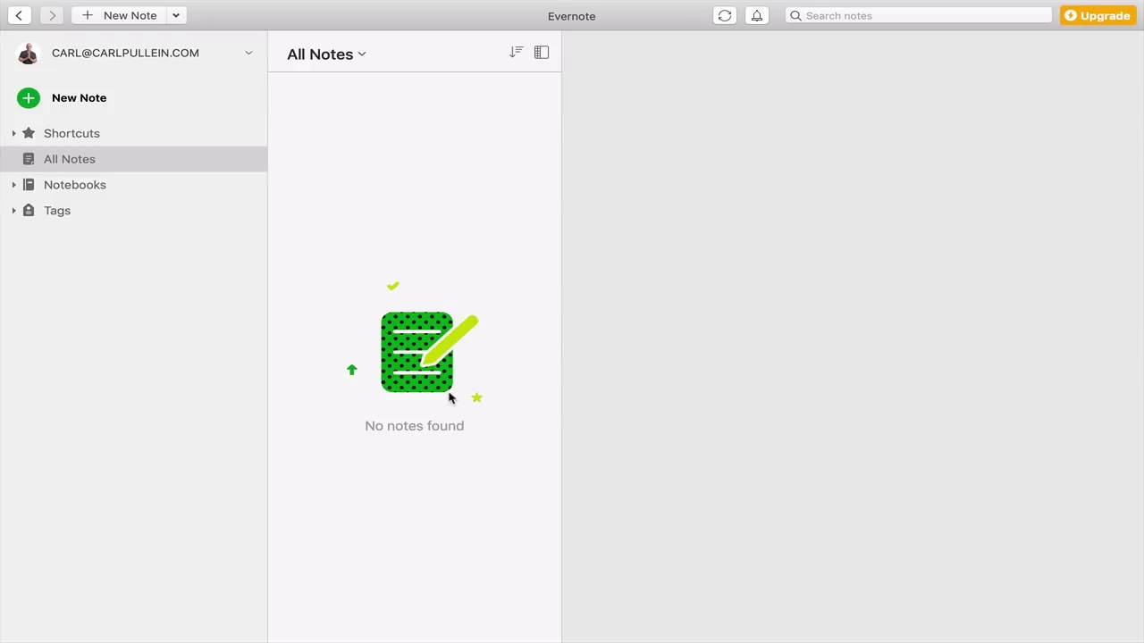
{"action": "left_click", "coordinate": [93, 195]}
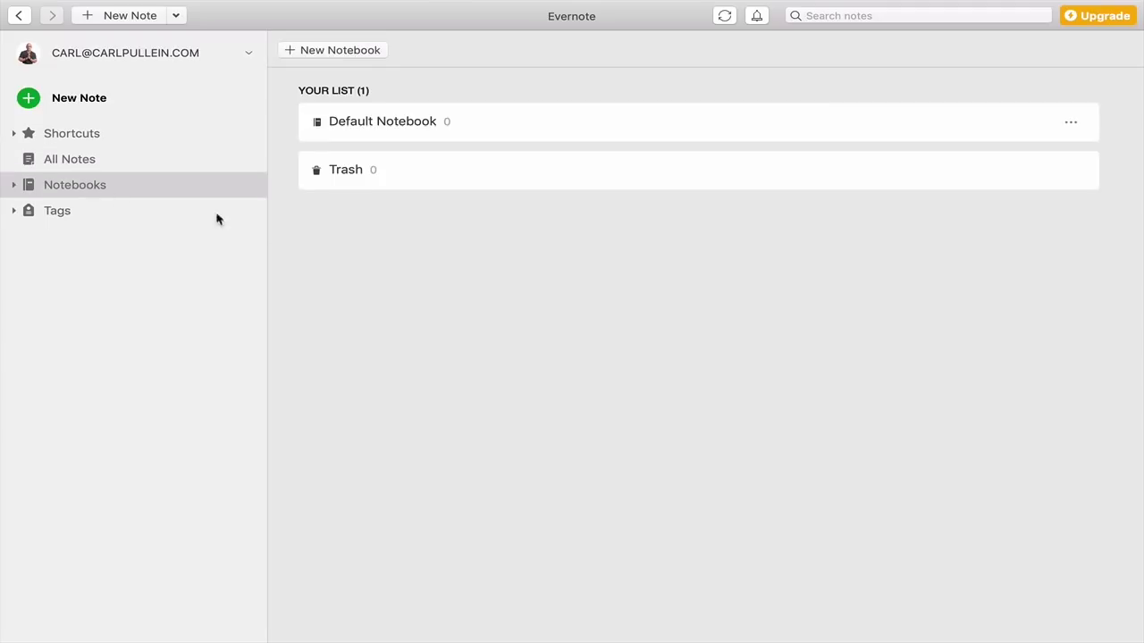
{"action": "left_click", "coordinate": [49, 217]}
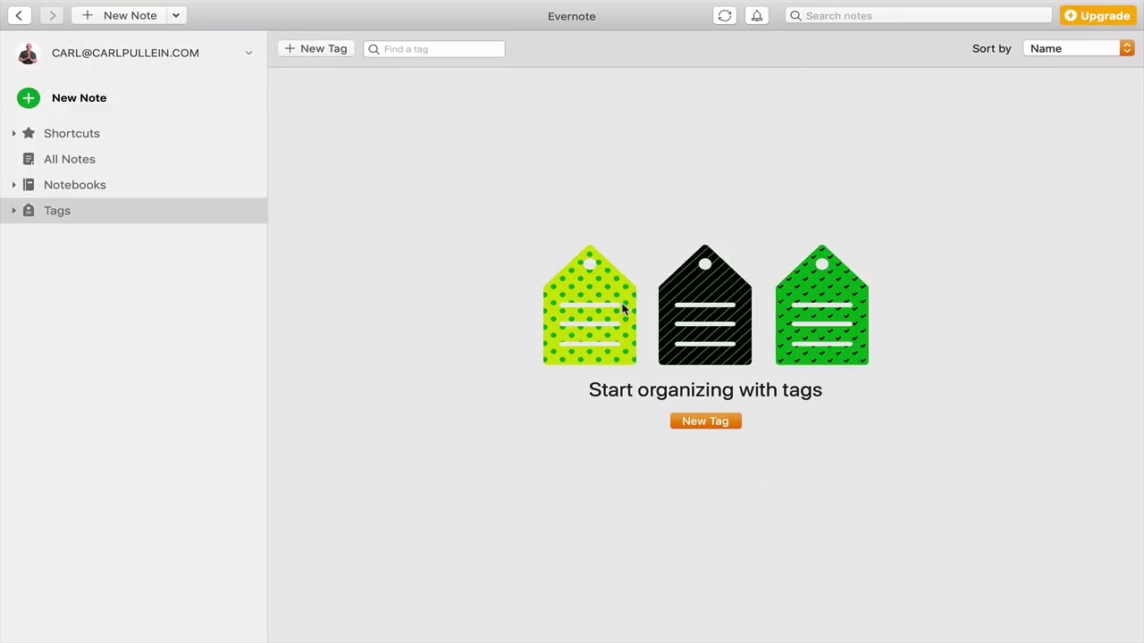
{"action": "left_click", "coordinate": [73, 184]}
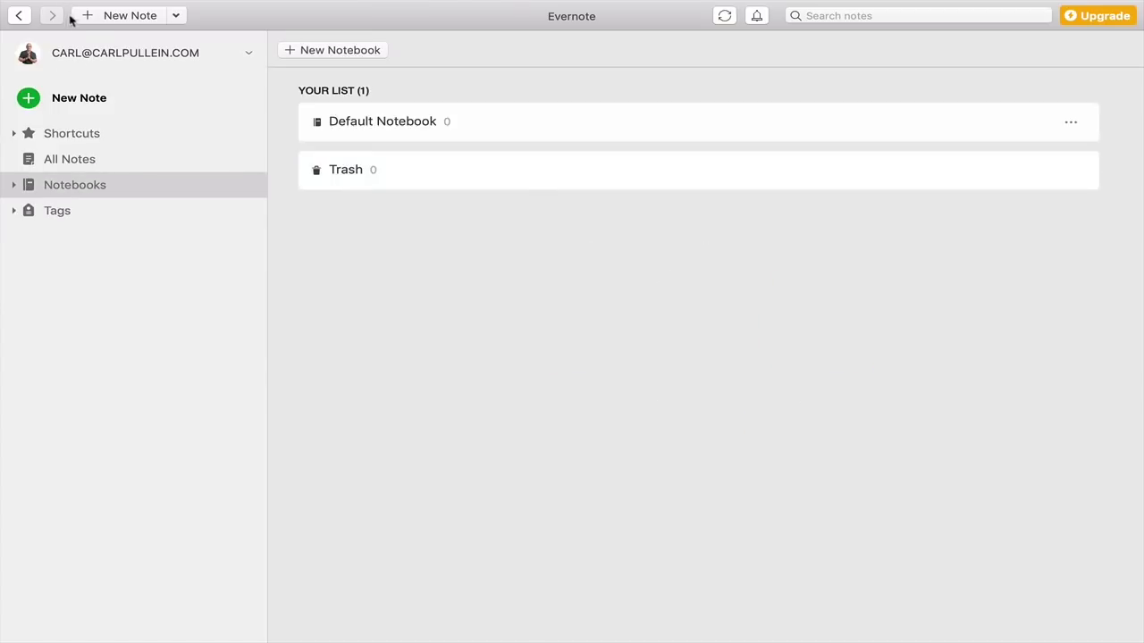
Review the account information, including the membership level, monthly usage and linked devices, and close it
{"action": "left_click", "coordinate": [108, 55]}
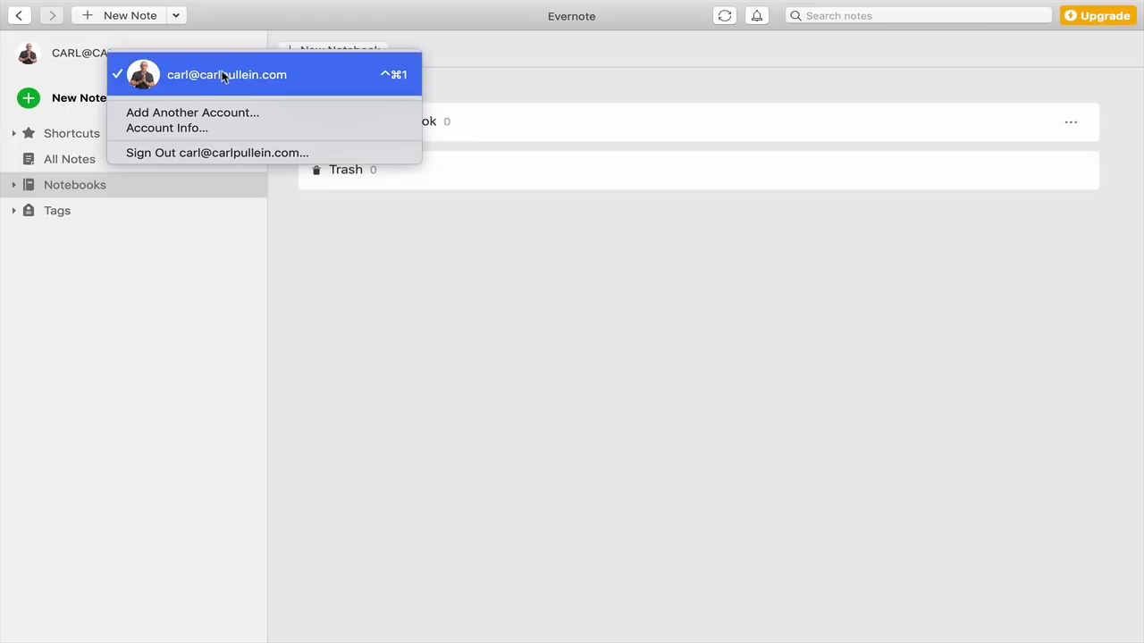
{"action": "left_click", "coordinate": [207, 127]}
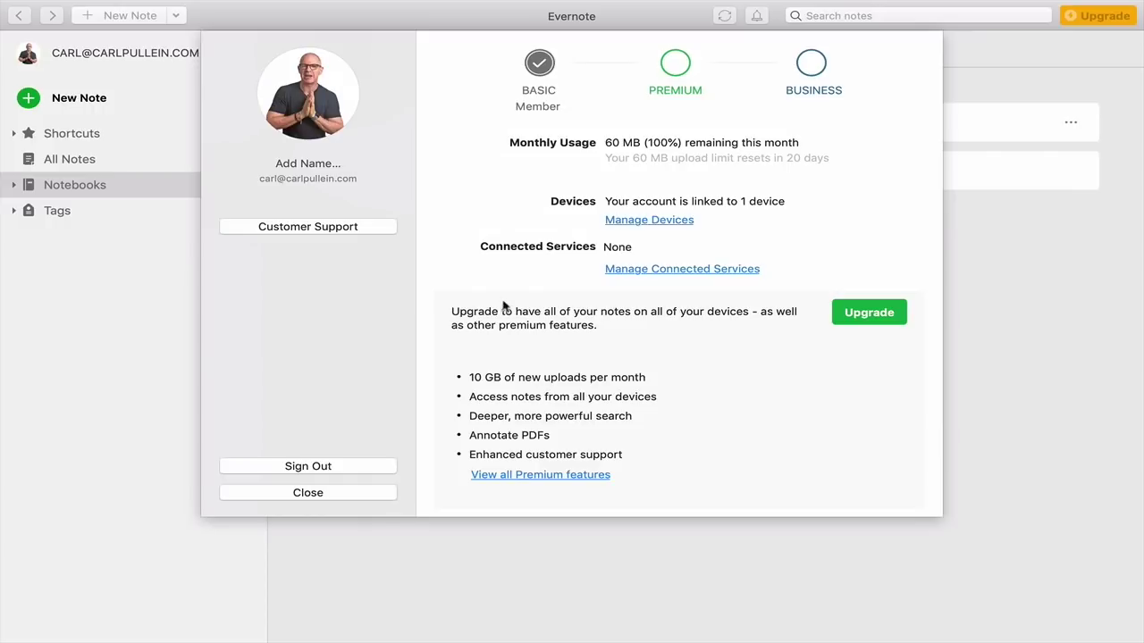
{"action": "mouse_move", "coordinate": [349, 136]}
{"action": "left_click", "coordinate": [337, 493]}
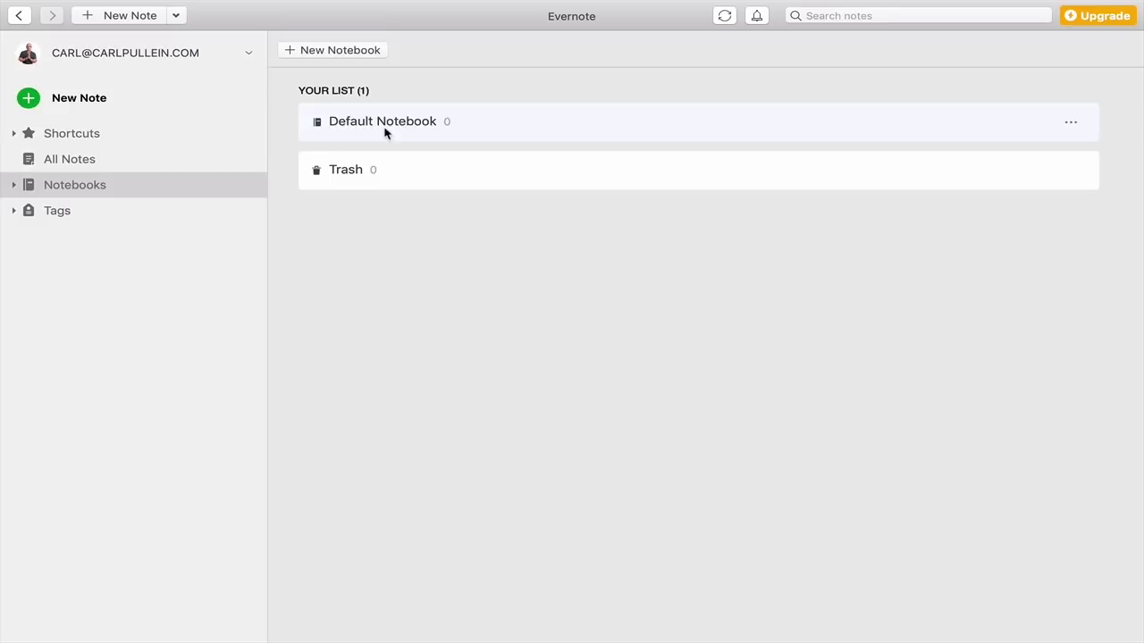
Check in the general preferences which notebook receives new notes by default, then close the preferences
{"action": "mouse_move", "coordinate": [256, 2]}
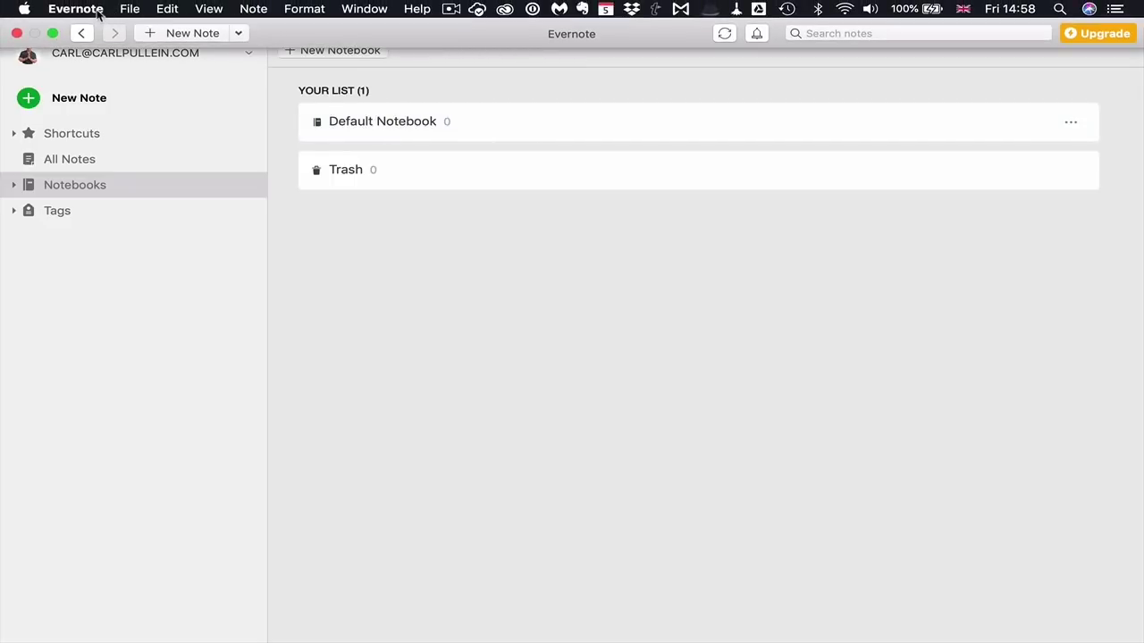
{"action": "left_click", "coordinate": [96, 11]}
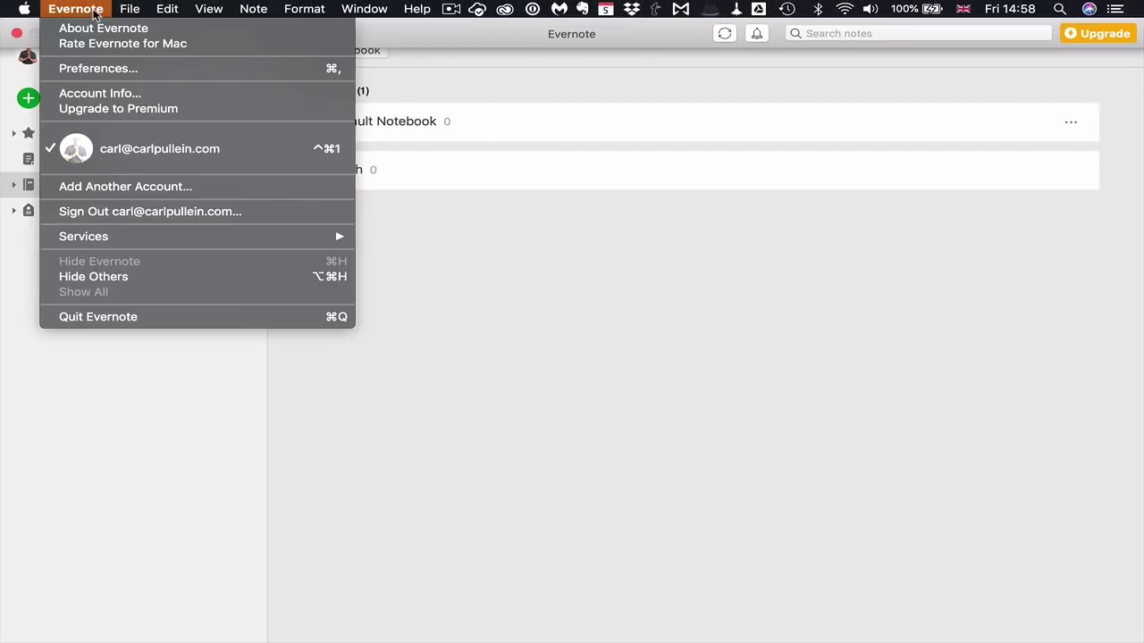
{"action": "left_click", "coordinate": [110, 75]}
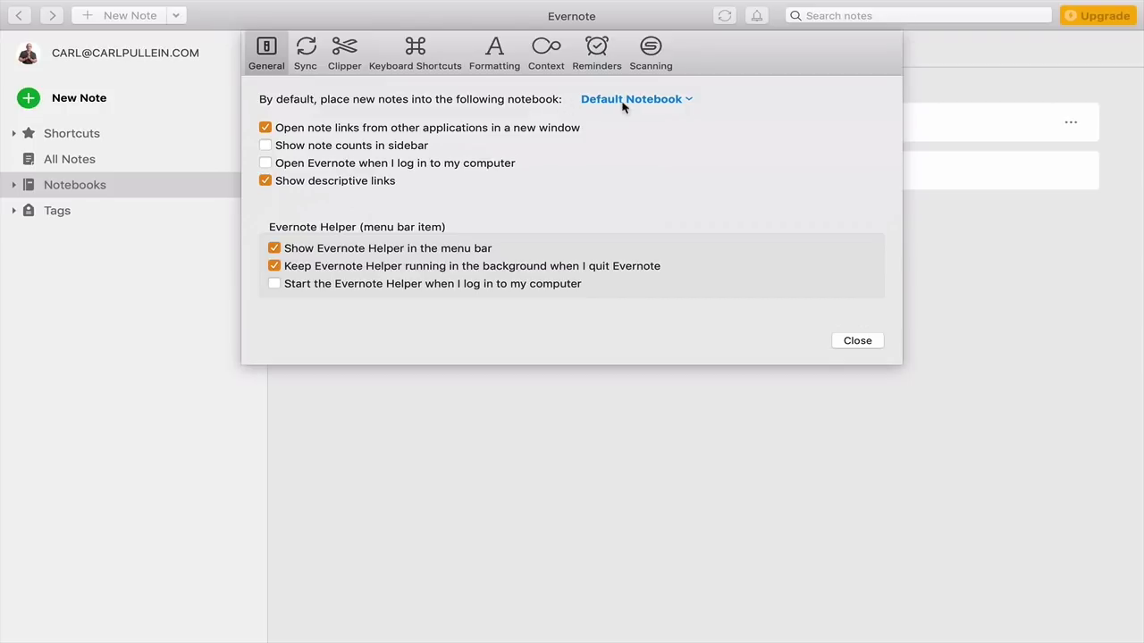
{"action": "left_click", "coordinate": [689, 100]}
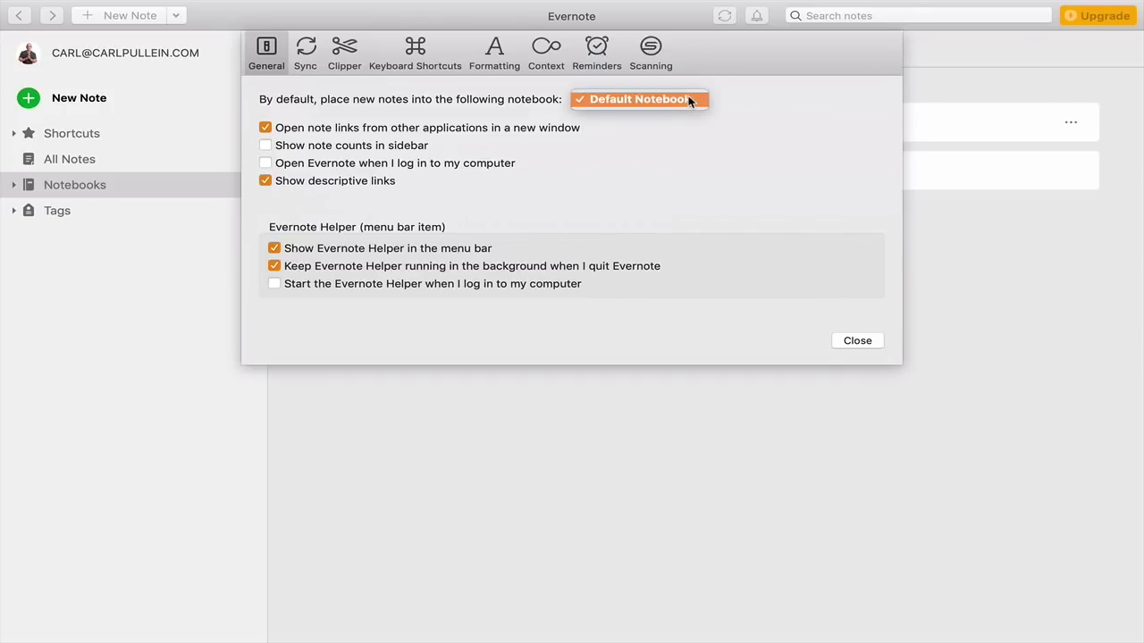
{"action": "left_click", "coordinate": [690, 100]}
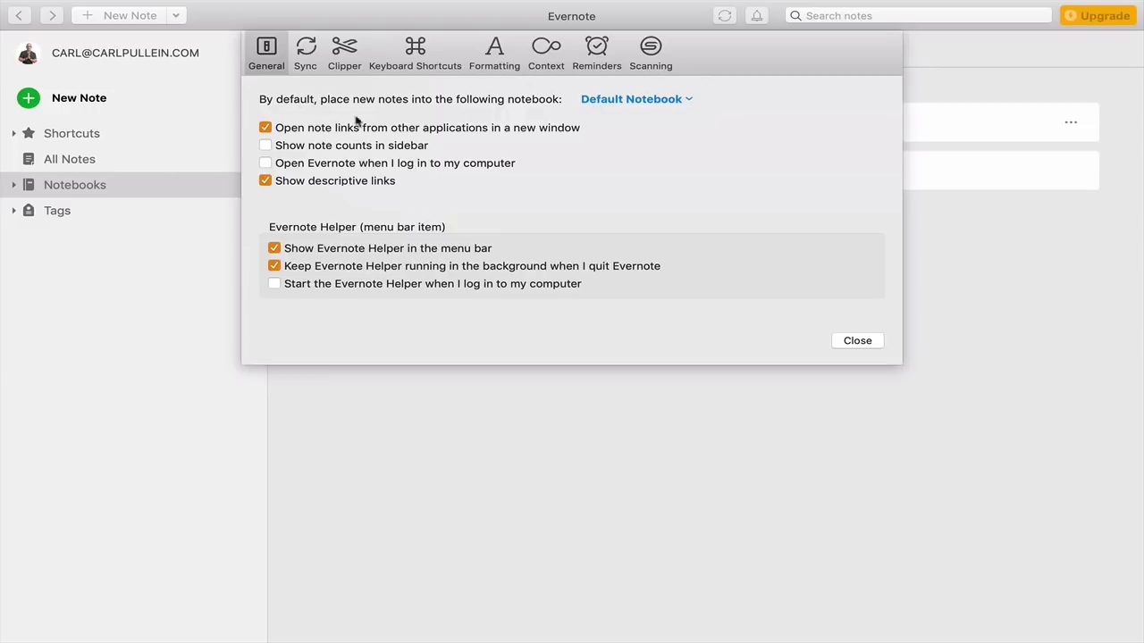
{"action": "left_click", "coordinate": [865, 340]}
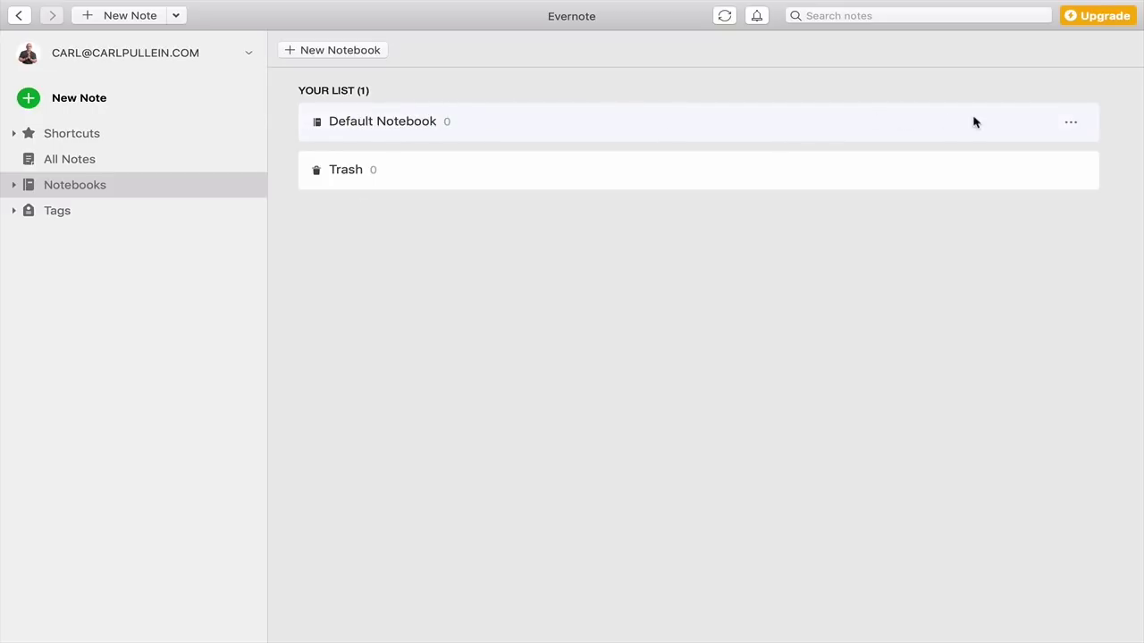
Rename the default notebook as "00 InBox"
{"action": "left_click", "coordinate": [1071, 126]}
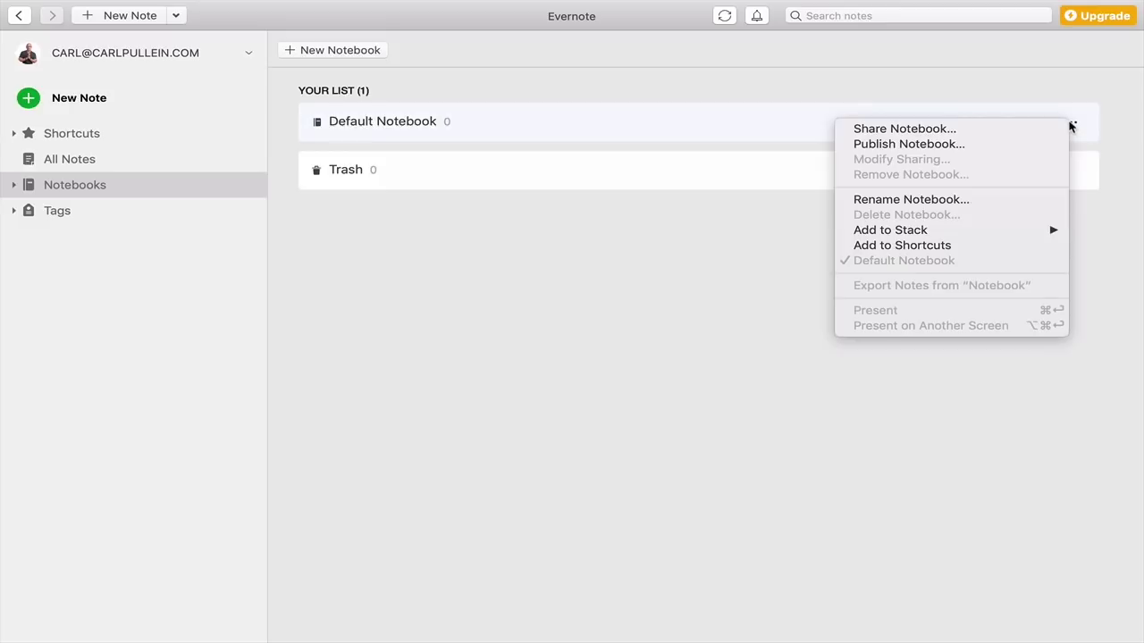
{"action": "left_click", "coordinate": [972, 200]}
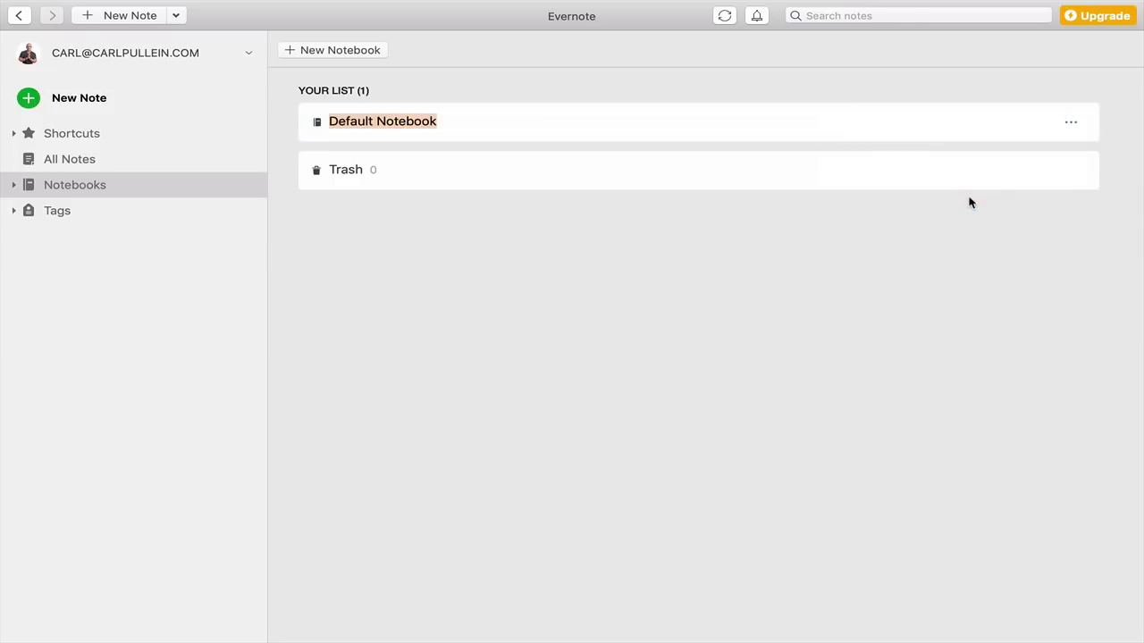
{"action": "type", "text": "InBox"}
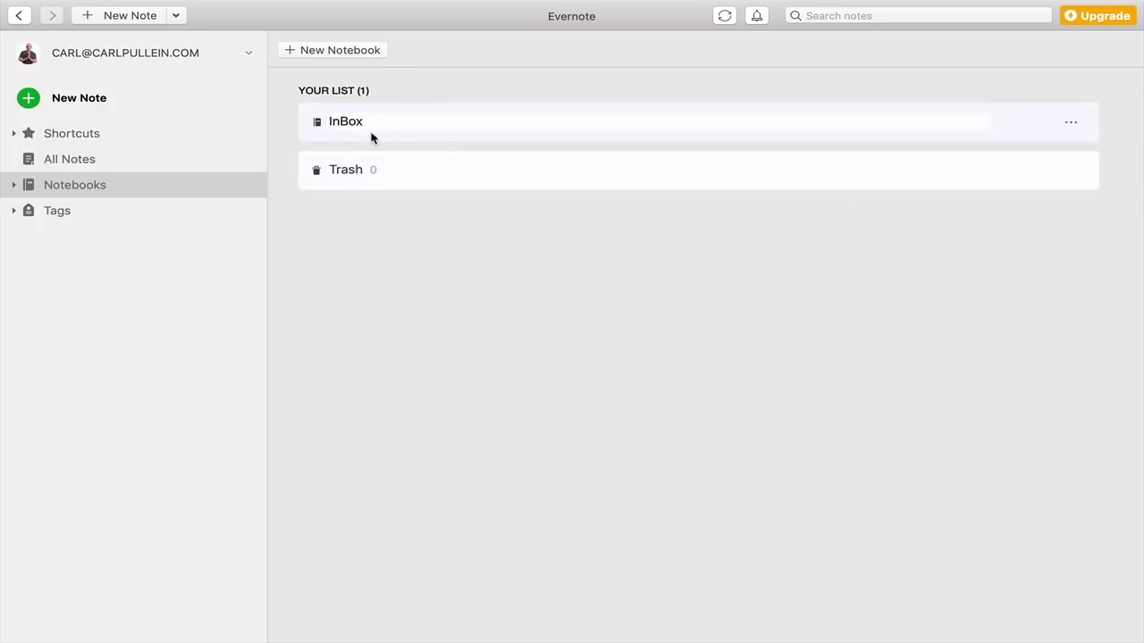
{"action": "type", "text": "00"}
{"action": "key", "text": "Return"}
Create a new private notebook named "WORK"
{"action": "left_click", "coordinate": [328, 52]}
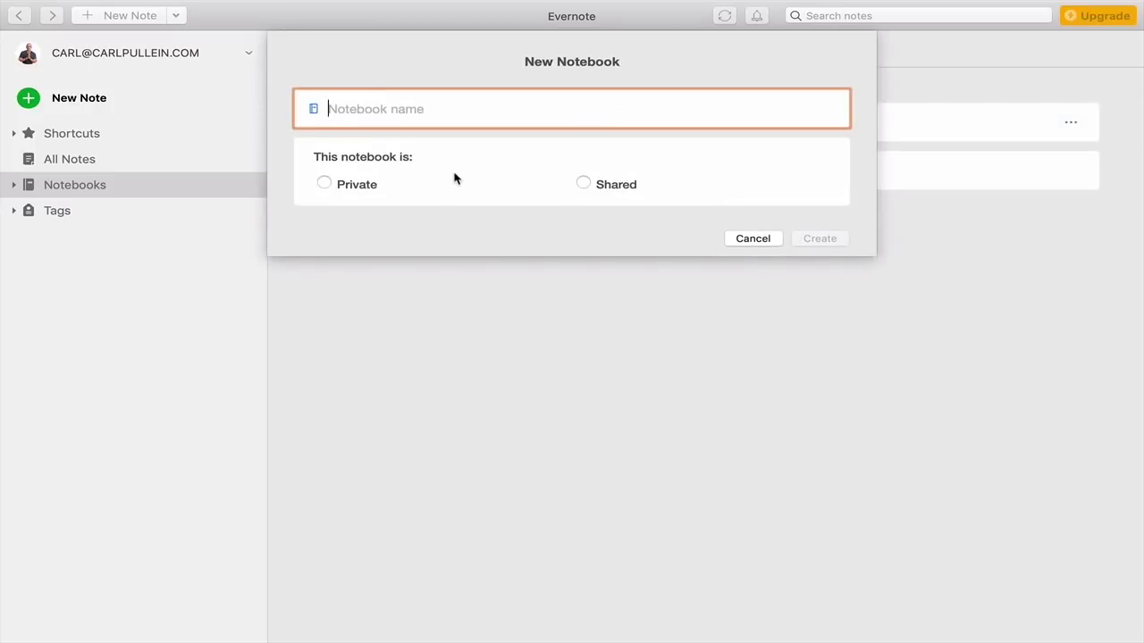
{"action": "left_click", "coordinate": [753, 239]}
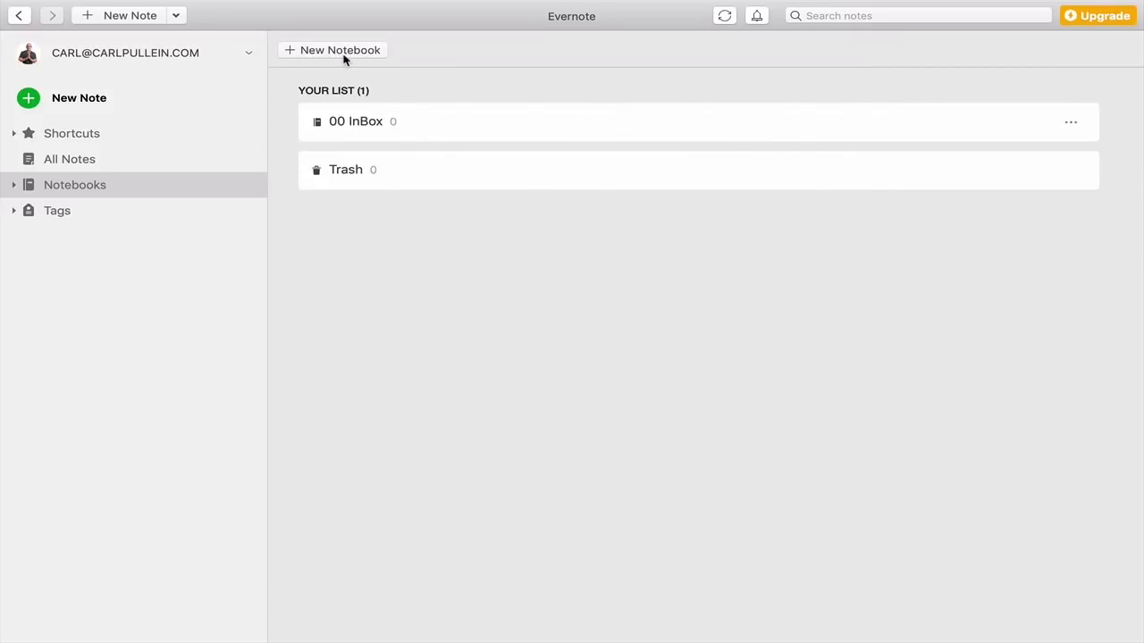
{"action": "left_click", "coordinate": [344, 53]}
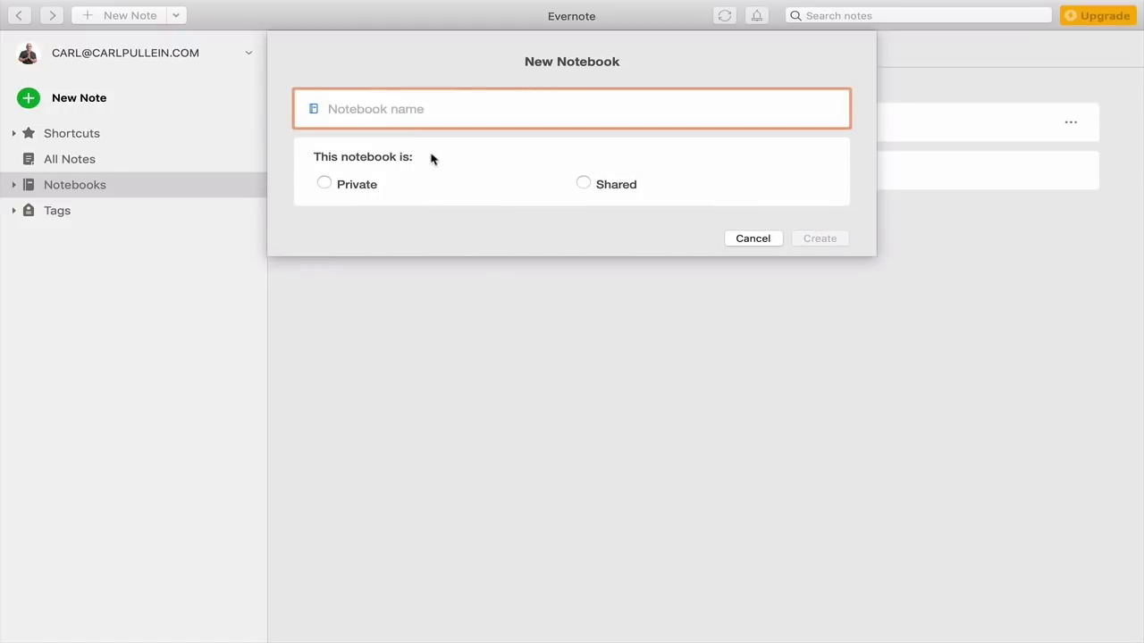
{"action": "type", "text": "WORK"}
{"action": "left_click", "coordinate": [323, 183]}
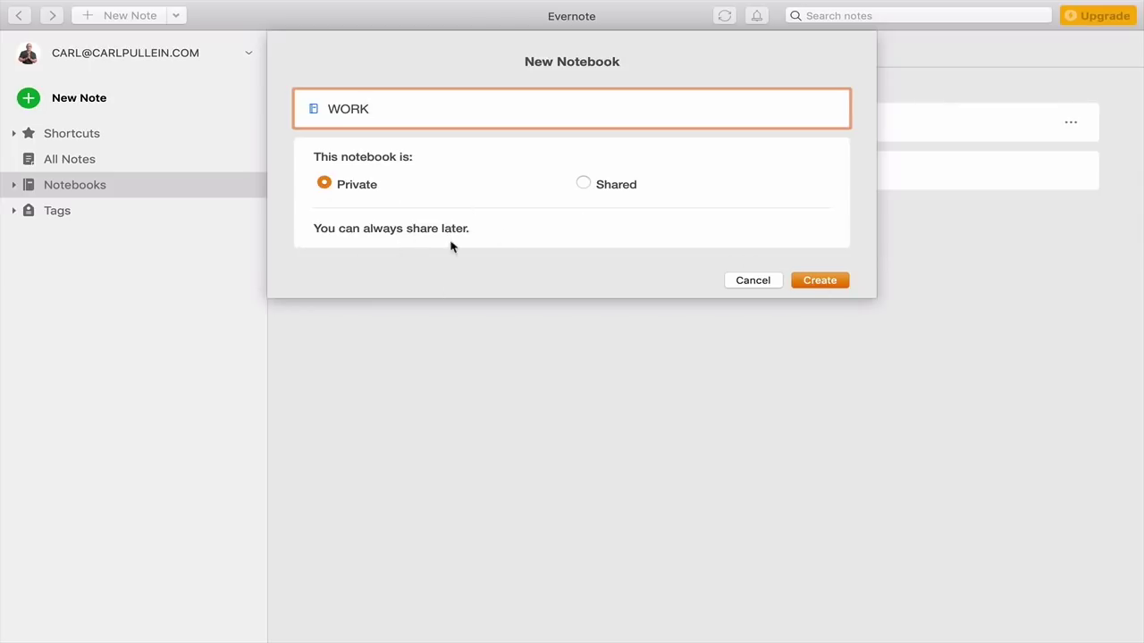
{"action": "left_click", "coordinate": [819, 282]}
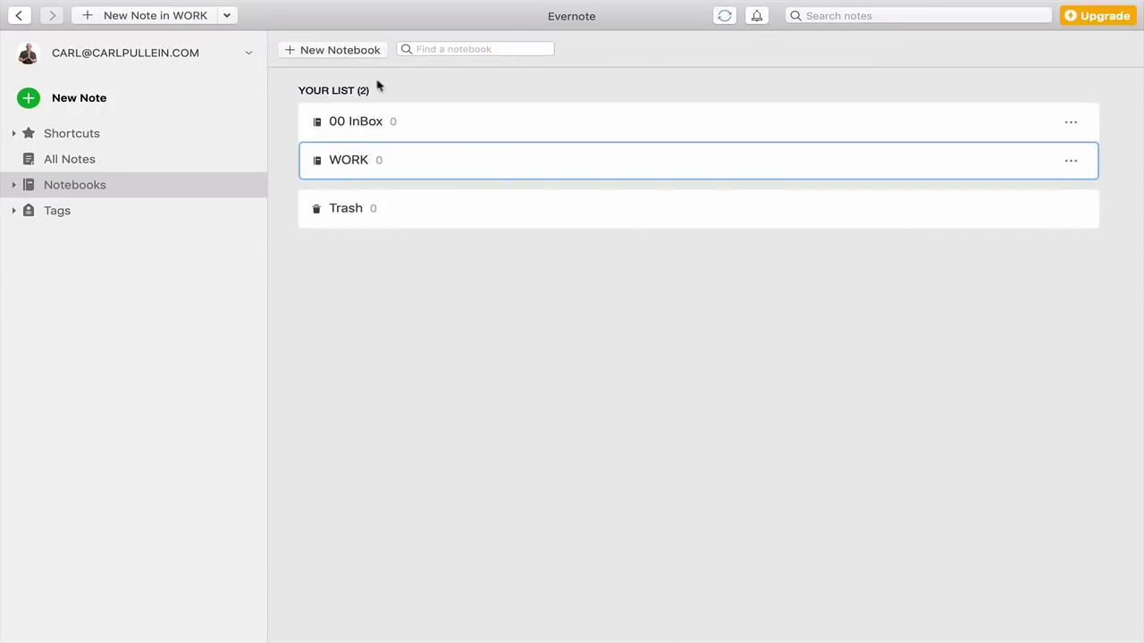
Create another private notebook named "PERSONAL"
{"action": "left_click", "coordinate": [345, 54]}
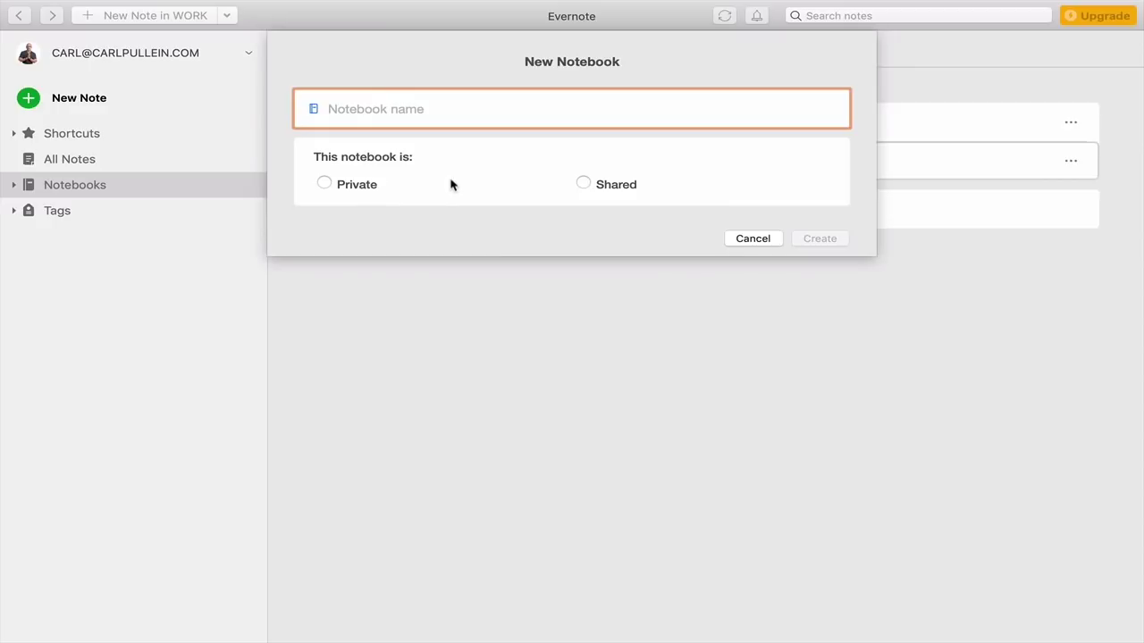
{"action": "type", "text": "PERSONAL"}
{"action": "left_click", "coordinate": [326, 184]}
{"action": "left_click", "coordinate": [802, 282]}
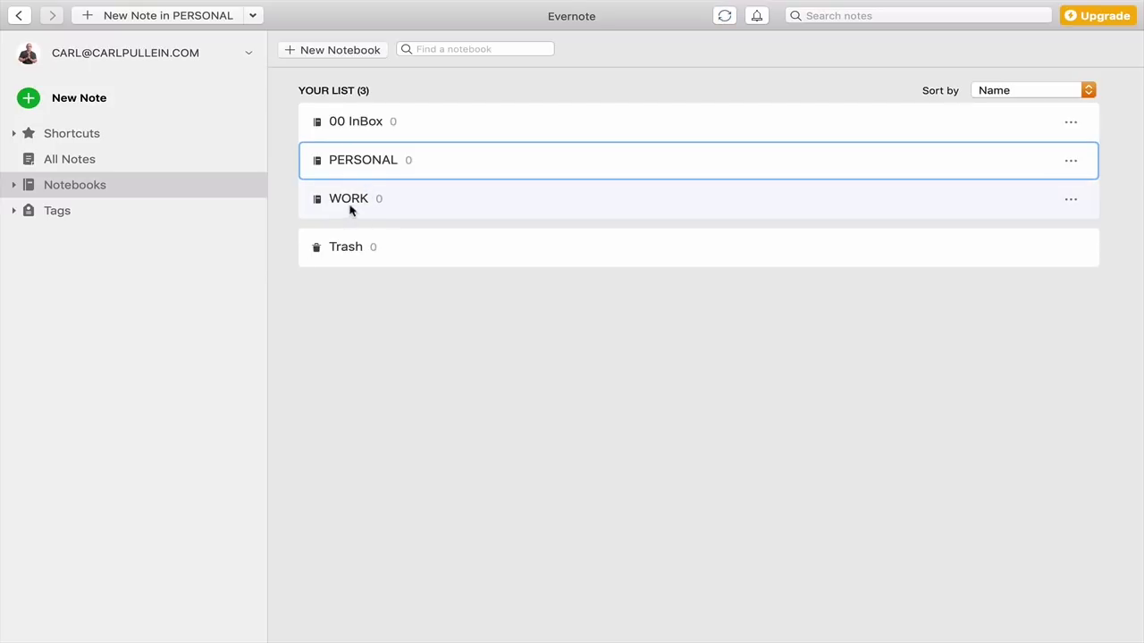
Add a number prefix to the WORK notebook's name so that it reads "02 WORK"
{"action": "left_click", "coordinate": [1071, 200]}
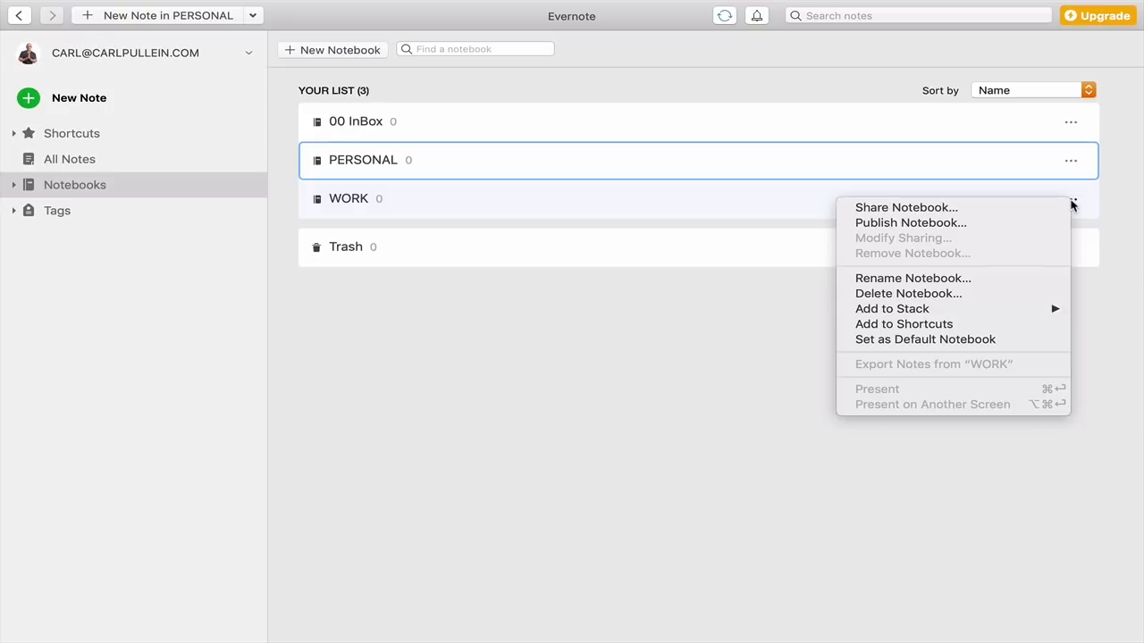
{"action": "left_click", "coordinate": [957, 284]}
{"action": "key", "text": "Left"}
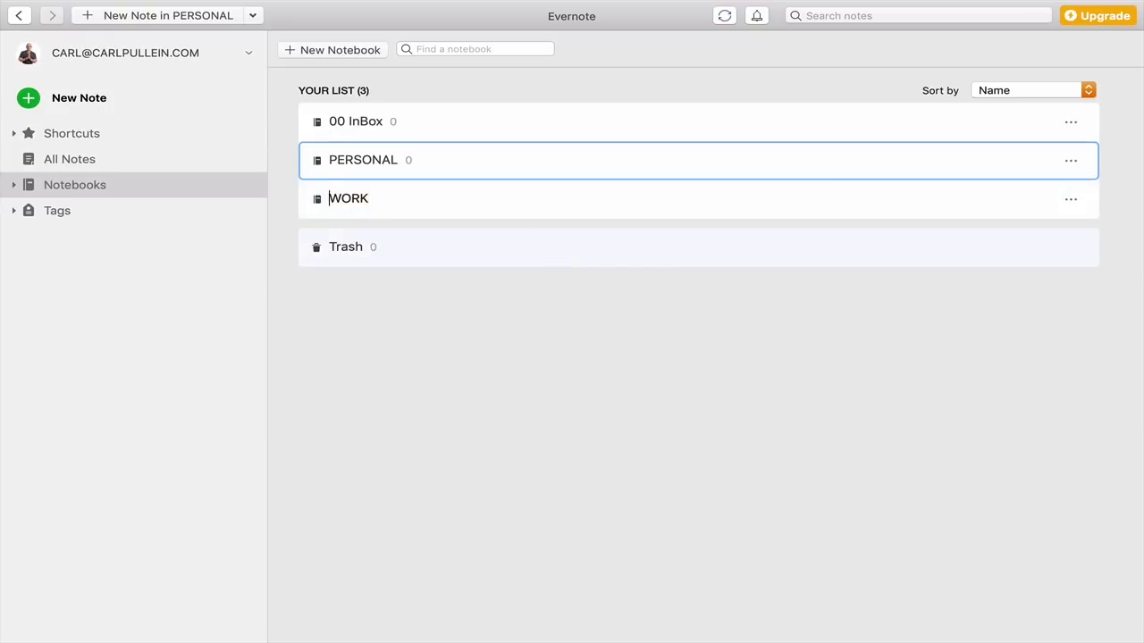
{"action": "type", "text": "02"}
{"action": "left_click", "coordinate": [349, 198]}
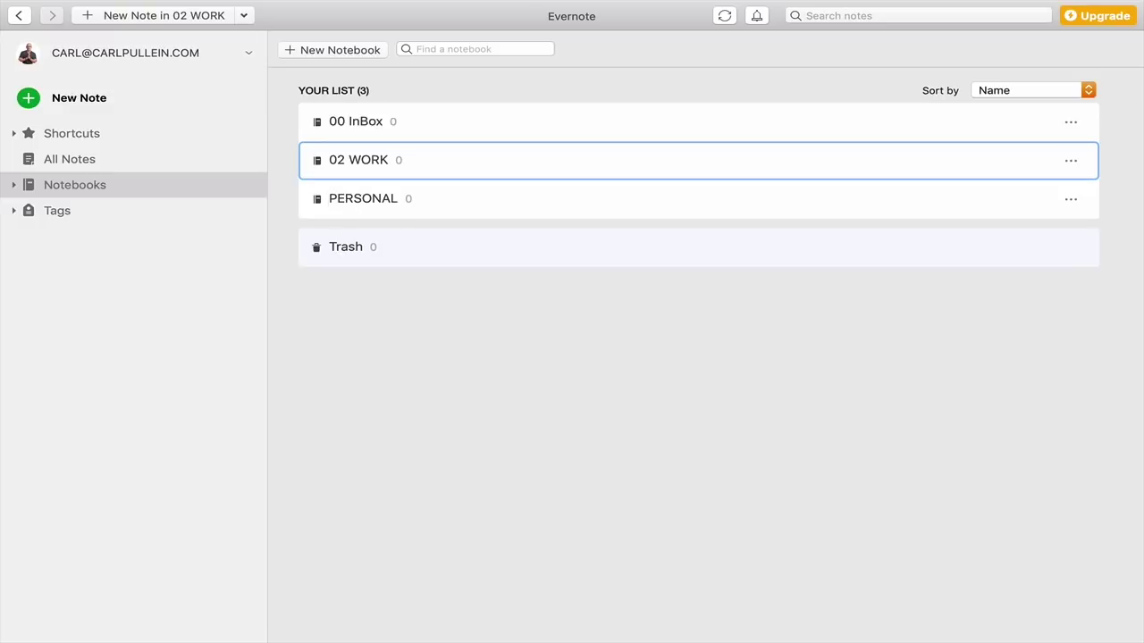
Add a number prefix to the PERSONAL notebook's name so that it reads "03 PERSONAL"
{"action": "left_click", "coordinate": [1078, 208]}
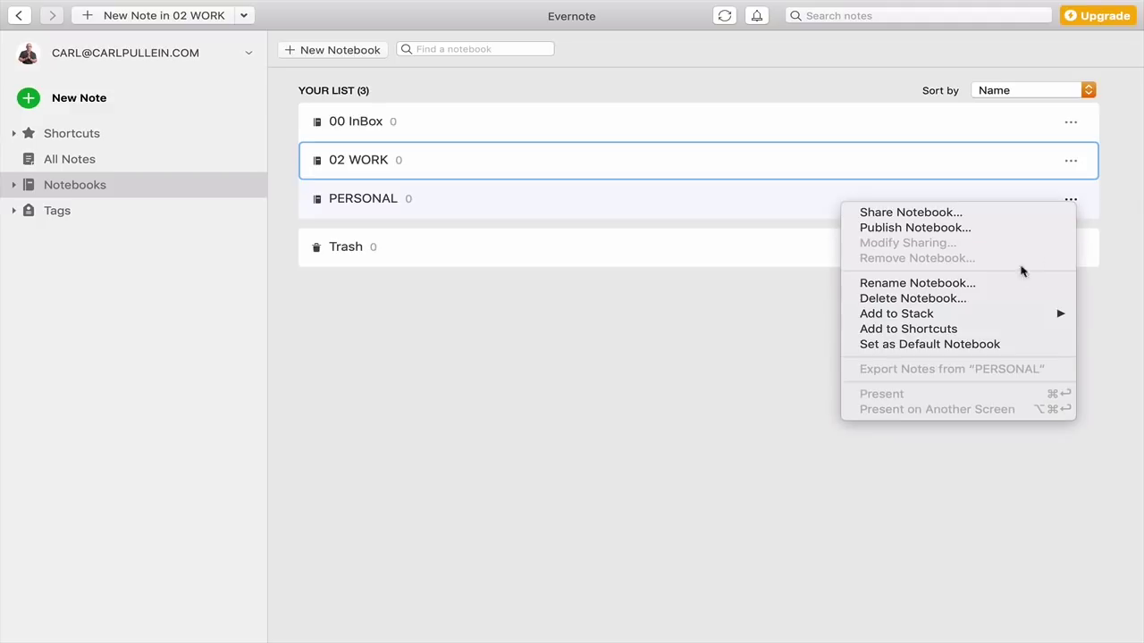
{"action": "left_click", "coordinate": [950, 284]}
{"action": "left_click", "coordinate": [330, 197]}
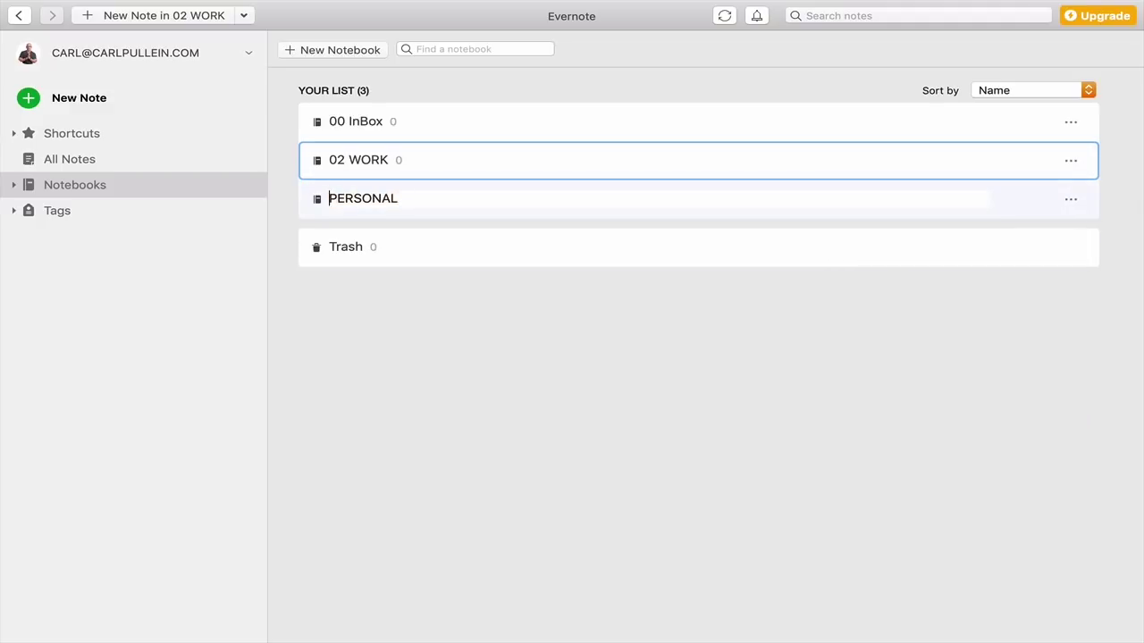
{"action": "type", "text": "03"}
{"action": "key", "text": "Return"}
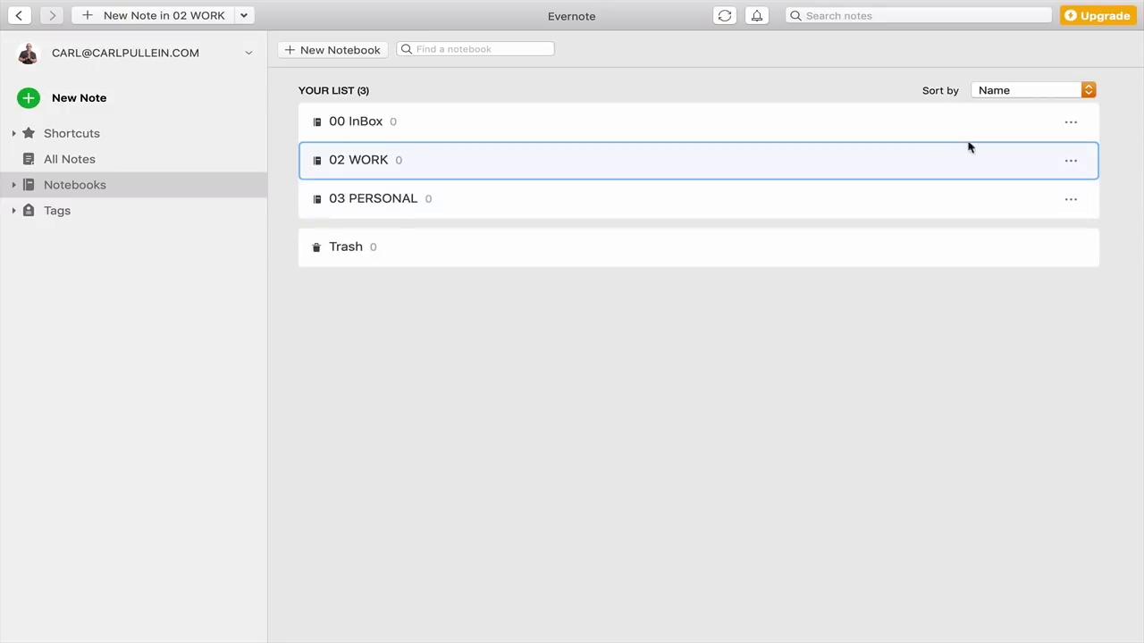
Rename the inbox notebook in capitals as "00 INBOX"
{"action": "left_click", "coordinate": [1069, 121]}
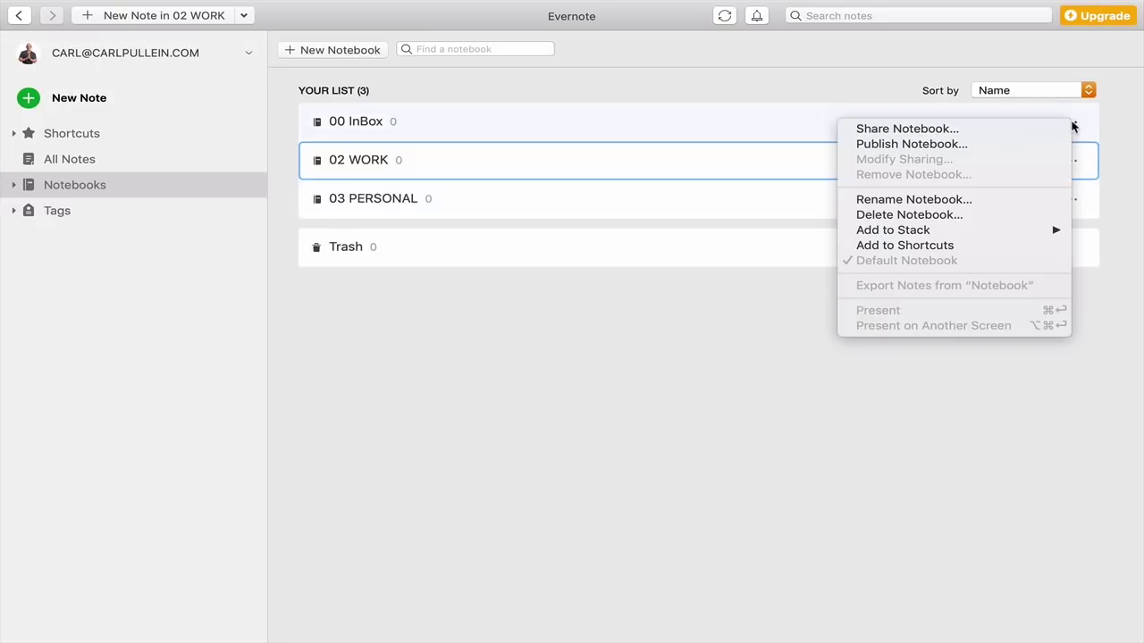
{"action": "left_click", "coordinate": [968, 200]}
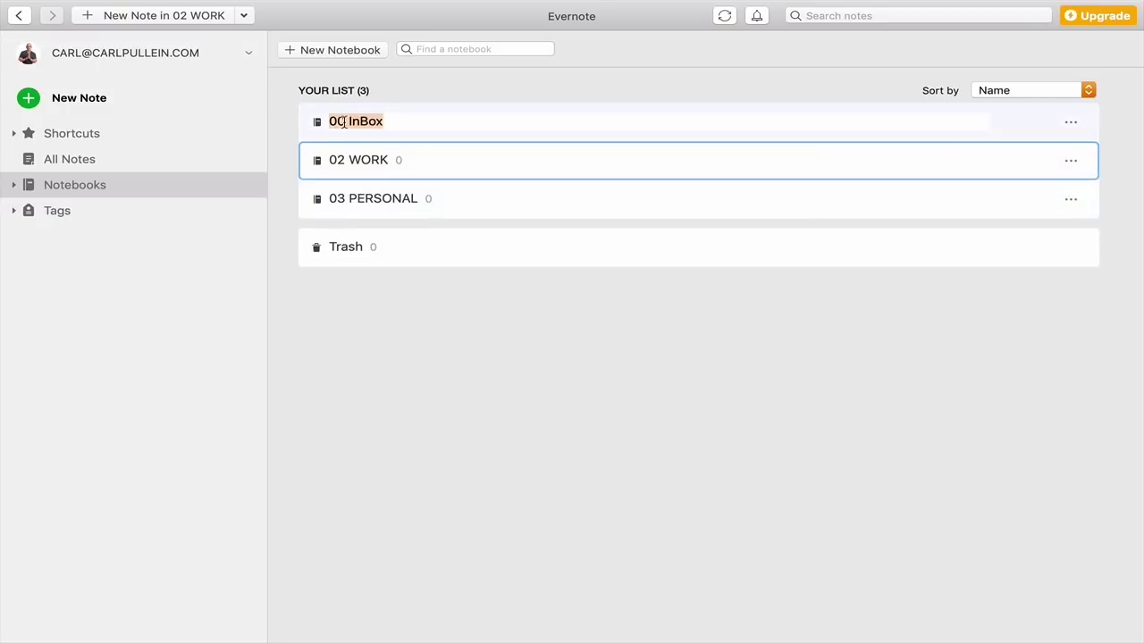
{"action": "left_click_drag", "start_coordinate": [346, 122], "coordinate": [386, 113]}
{"action": "type", "text": "INBOX"}
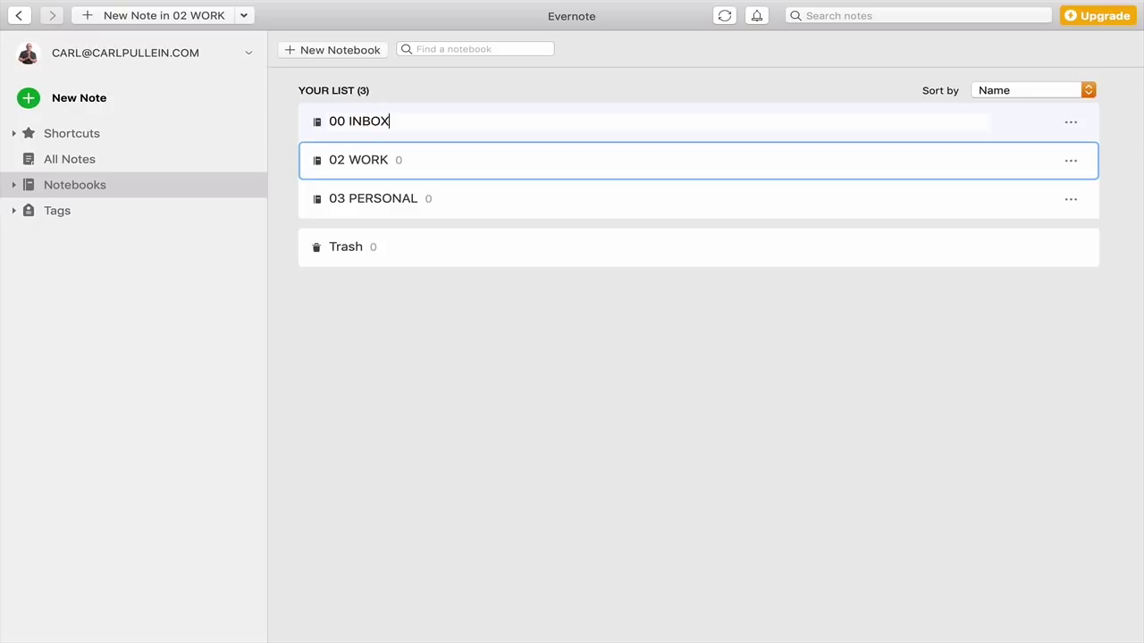
{"action": "key", "text": "Return"}
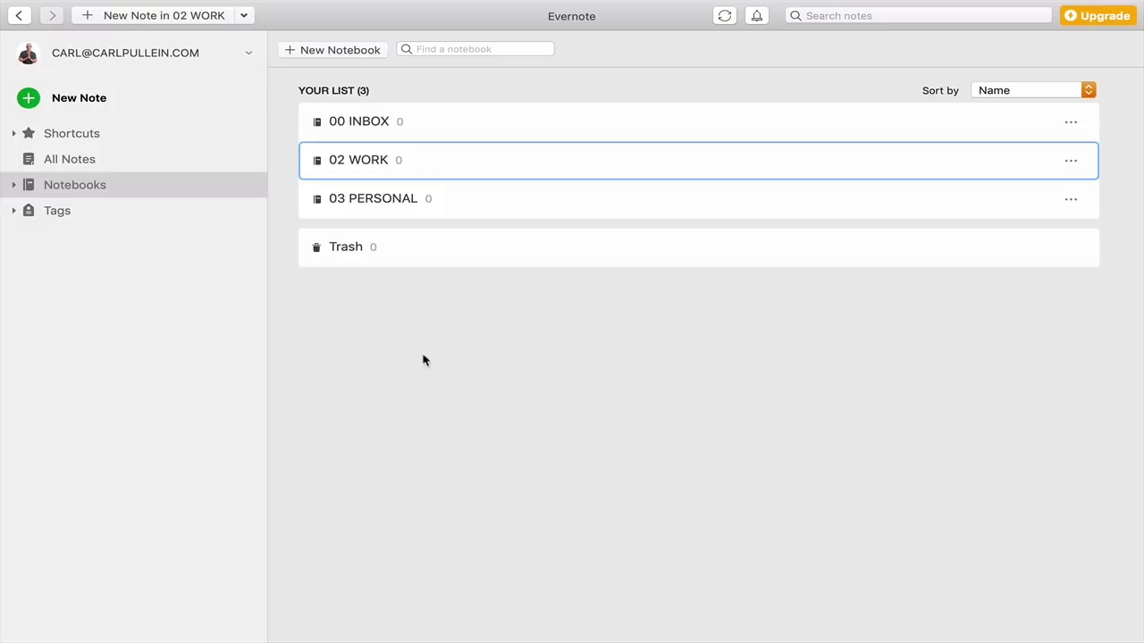
Expand the notebook list in the sidebar and add the 00 INBOX notebook to the shortcuts
{"action": "left_click", "coordinate": [371, 126]}
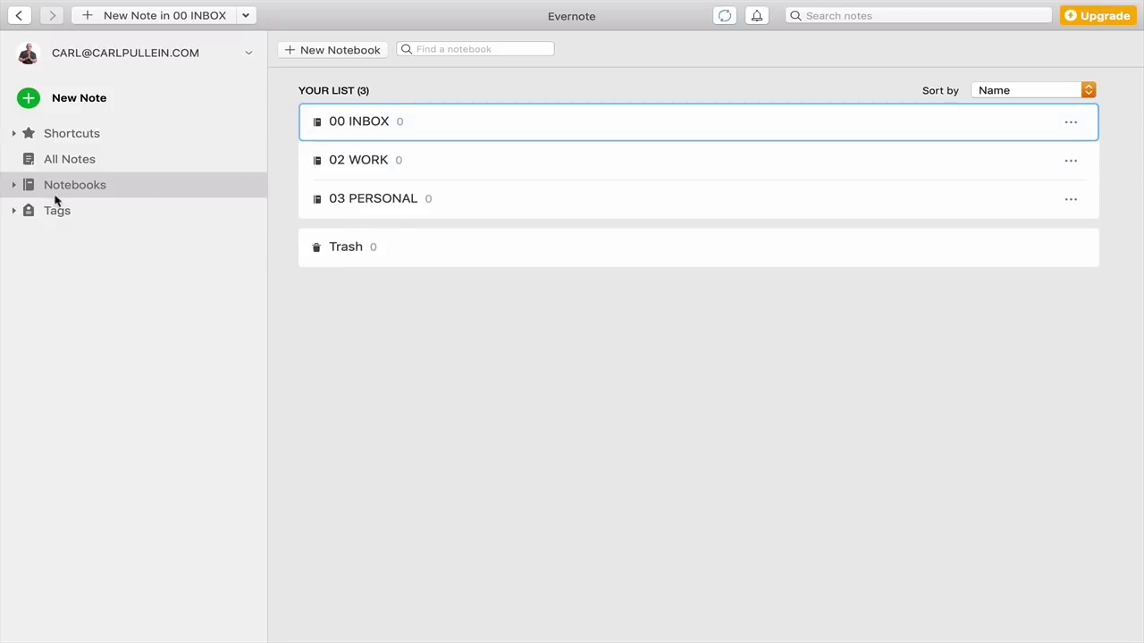
{"action": "left_click", "coordinate": [15, 185]}
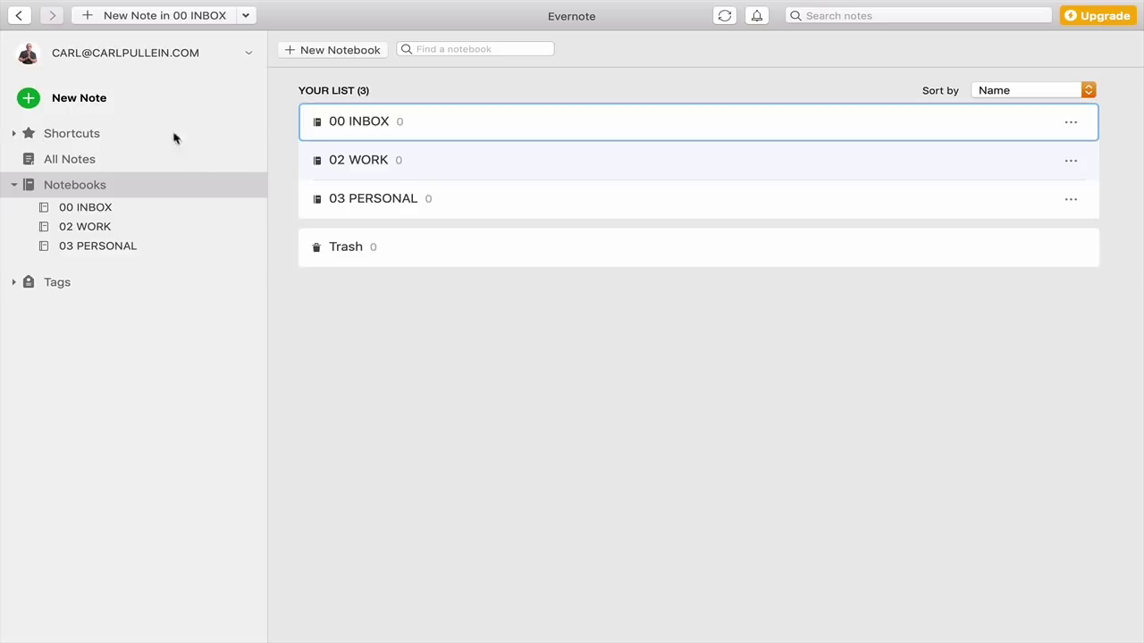
{"action": "left_click", "coordinate": [338, 122]}
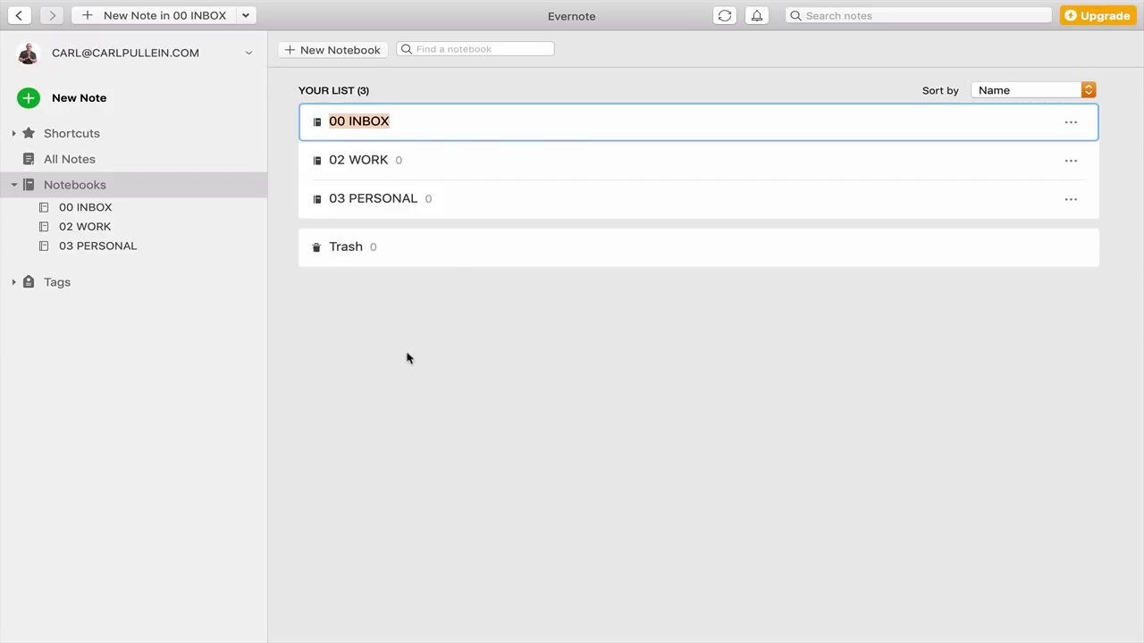
{"action": "key", "text": "Escape"}
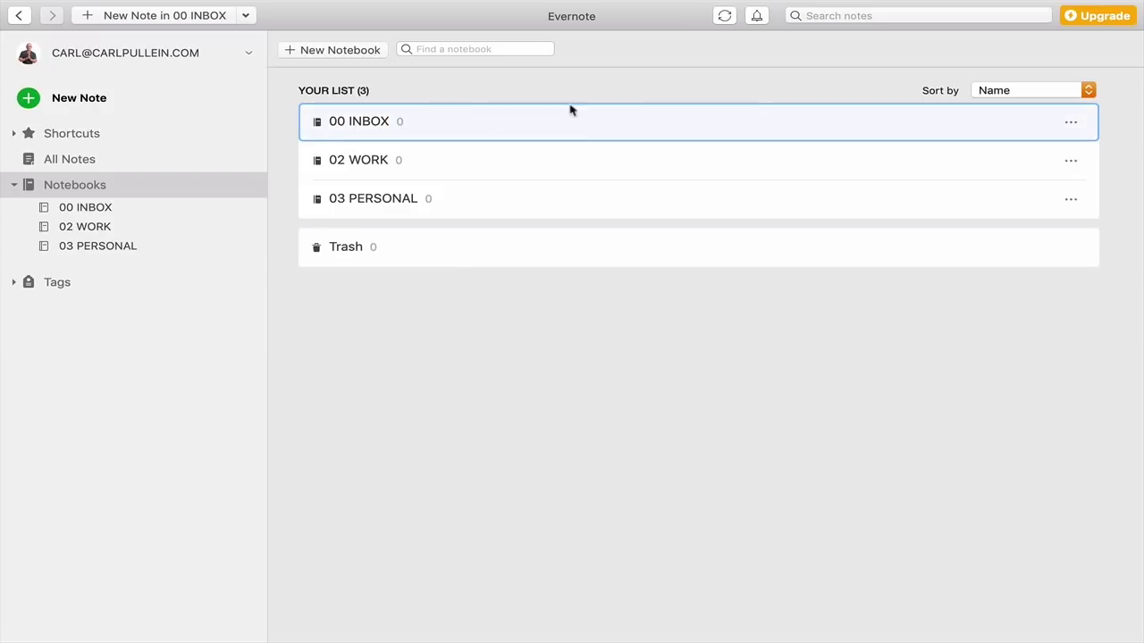
{"action": "left_click", "coordinate": [1071, 125]}
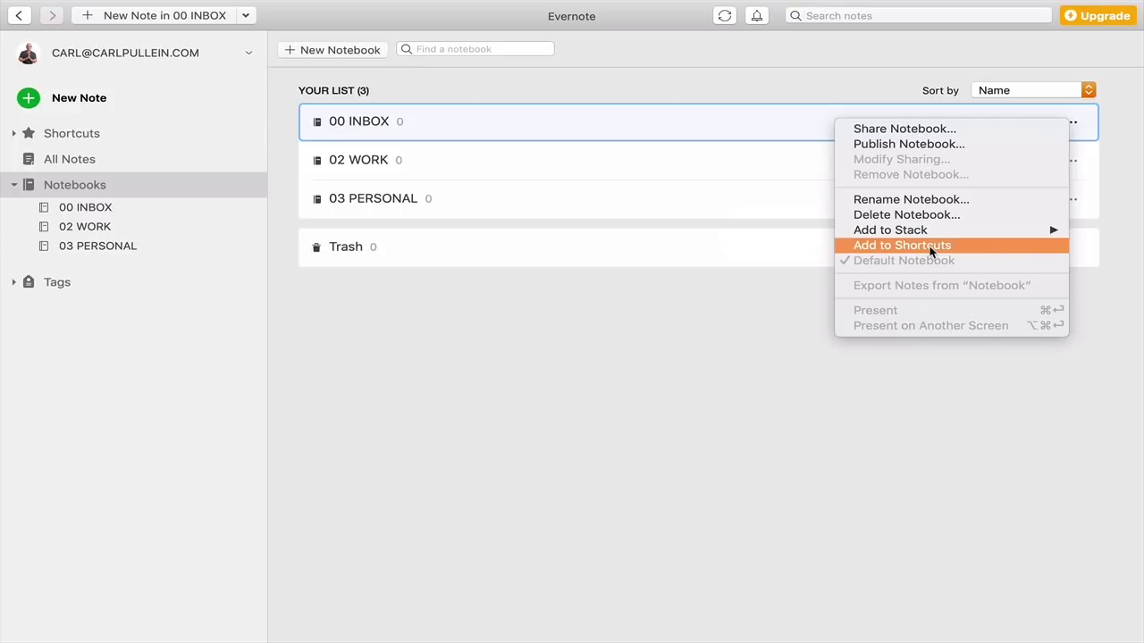
{"action": "left_click", "coordinate": [777, 363]}
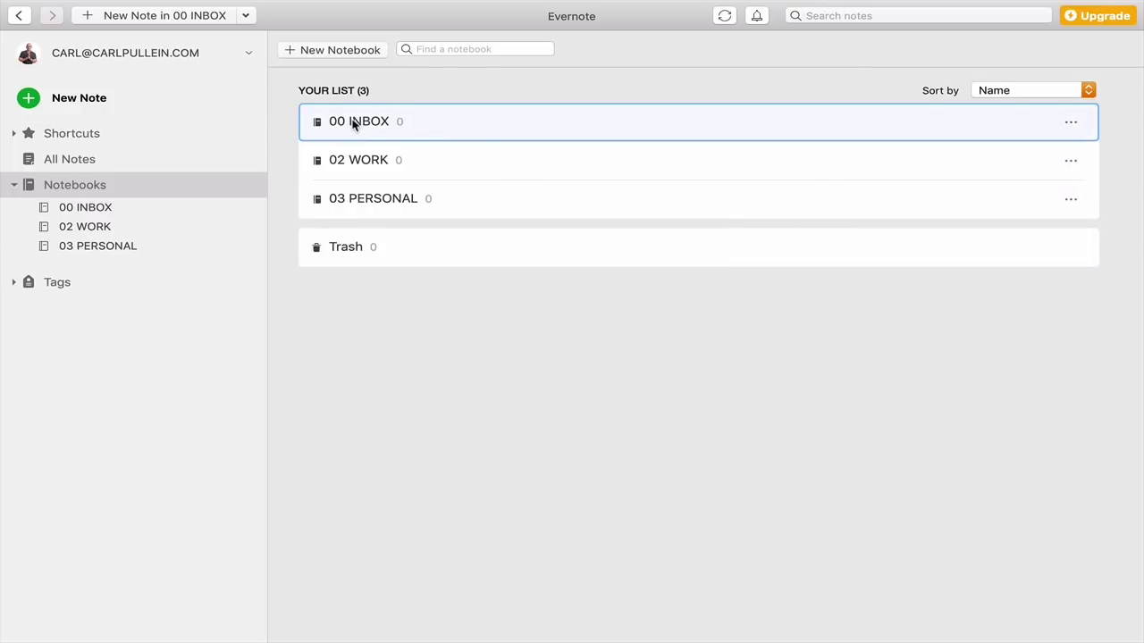
{"action": "left_click_drag", "start_coordinate": [353, 125], "coordinate": [78, 135]}
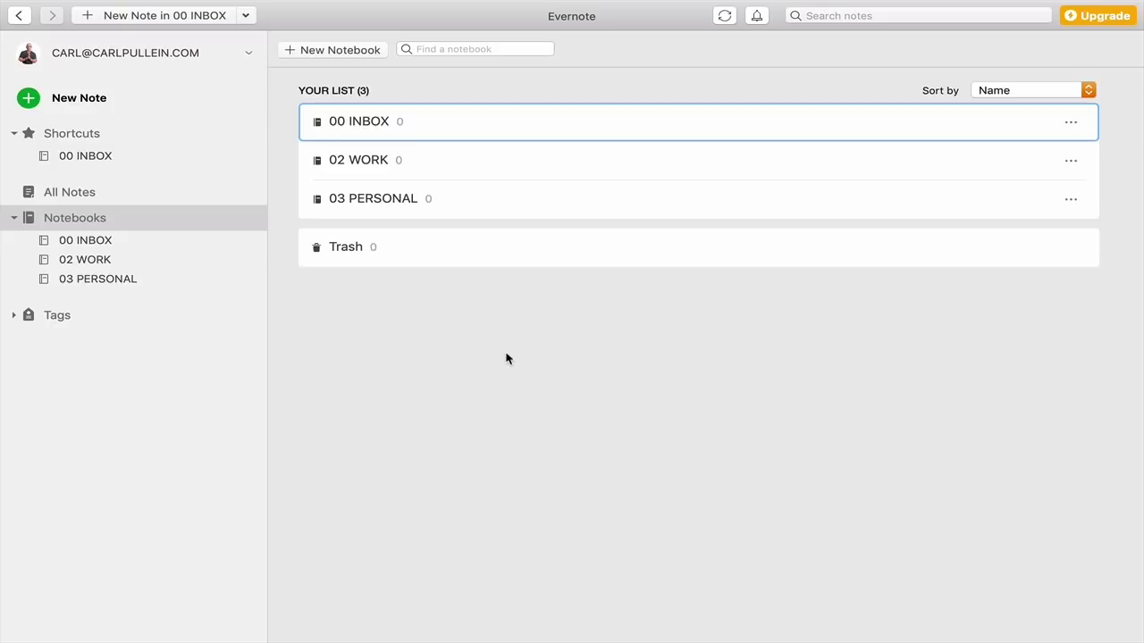
Create a private notebook named "2019 HOLIDAY PLANS"
{"action": "left_click", "coordinate": [360, 49]}
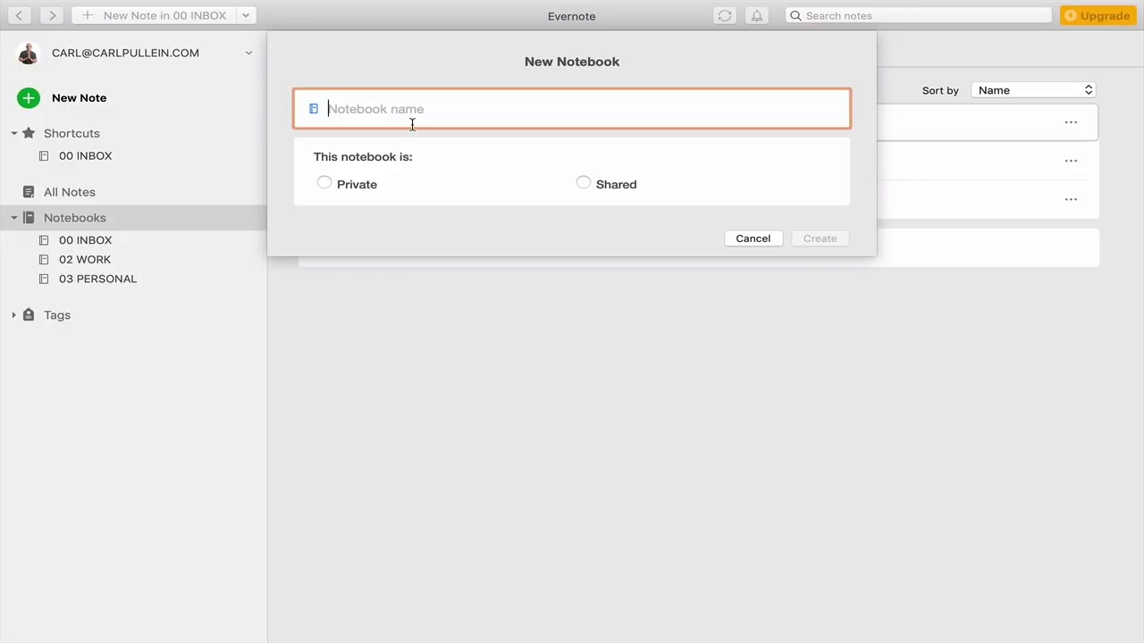
{"action": "type", "text": "2019 HOLIDAY PLANS"}
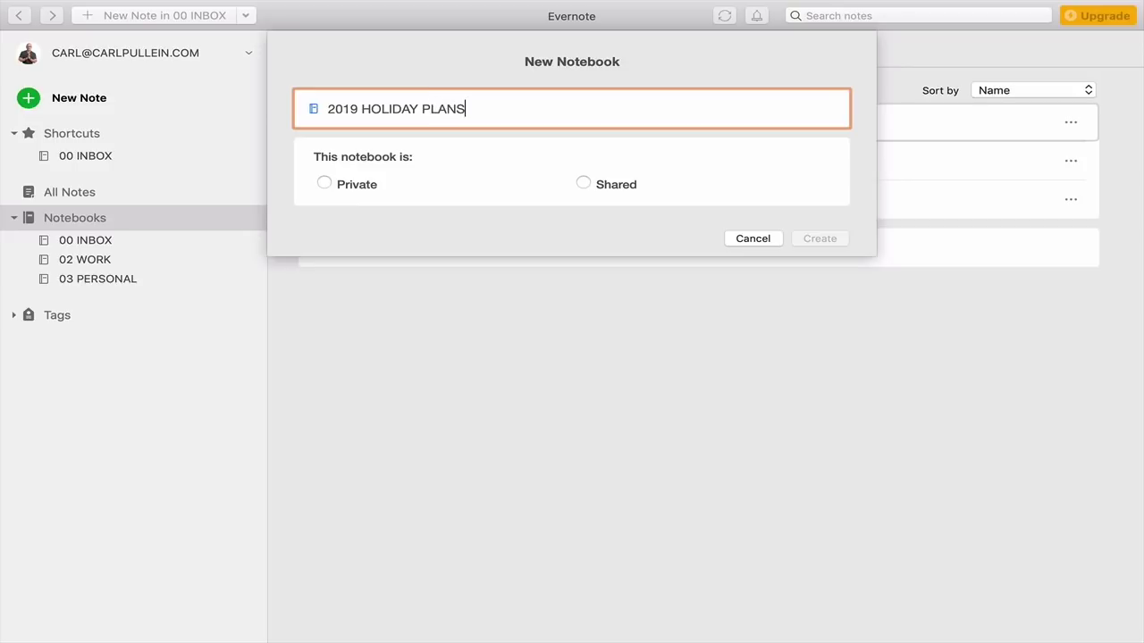
{"action": "left_click", "coordinate": [323, 183]}
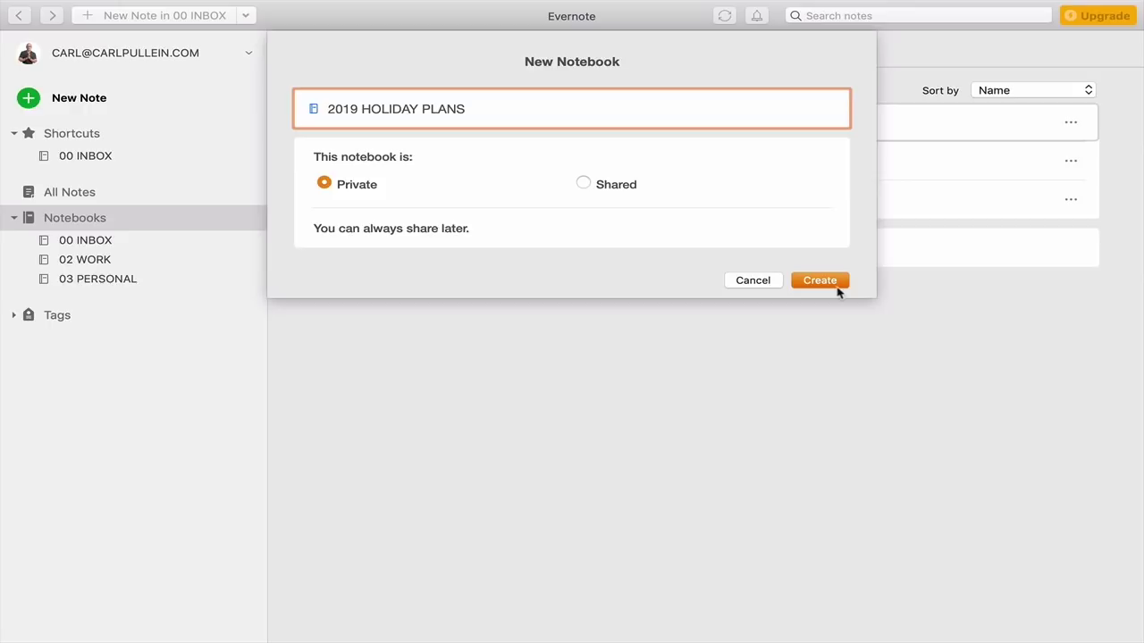
{"action": "left_click", "coordinate": [820, 280]}
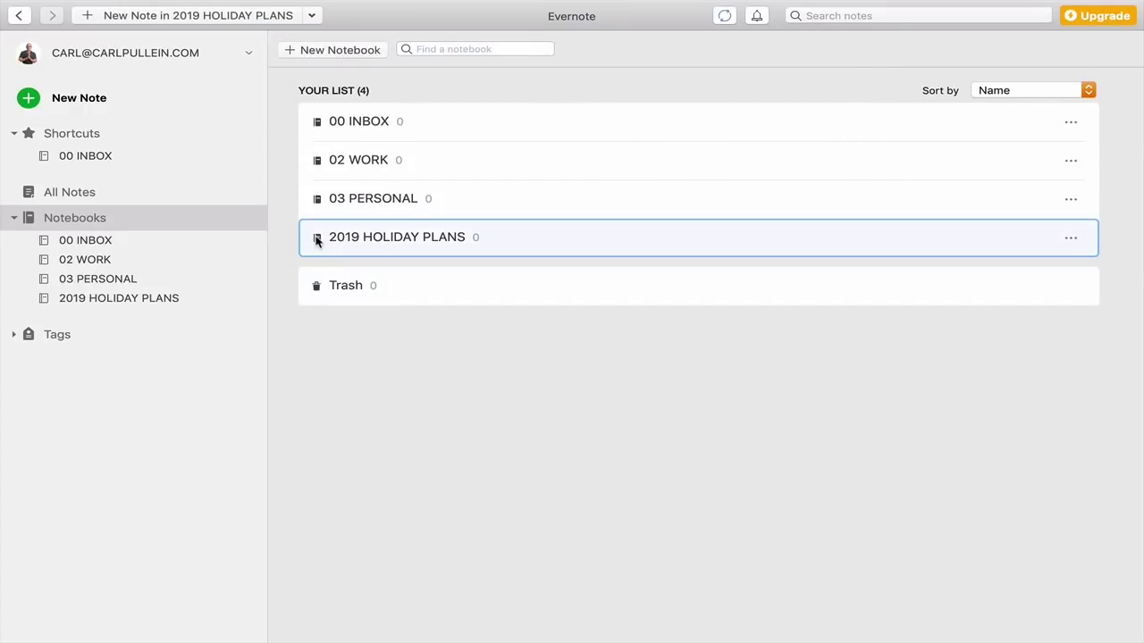
Try stacking the 2019 HOLIDAY PLANS notebook onto 03 PERSONAL, and remove both notebooks from the stack
{"action": "left_click_drag", "start_coordinate": [317, 239], "coordinate": [359, 199]}
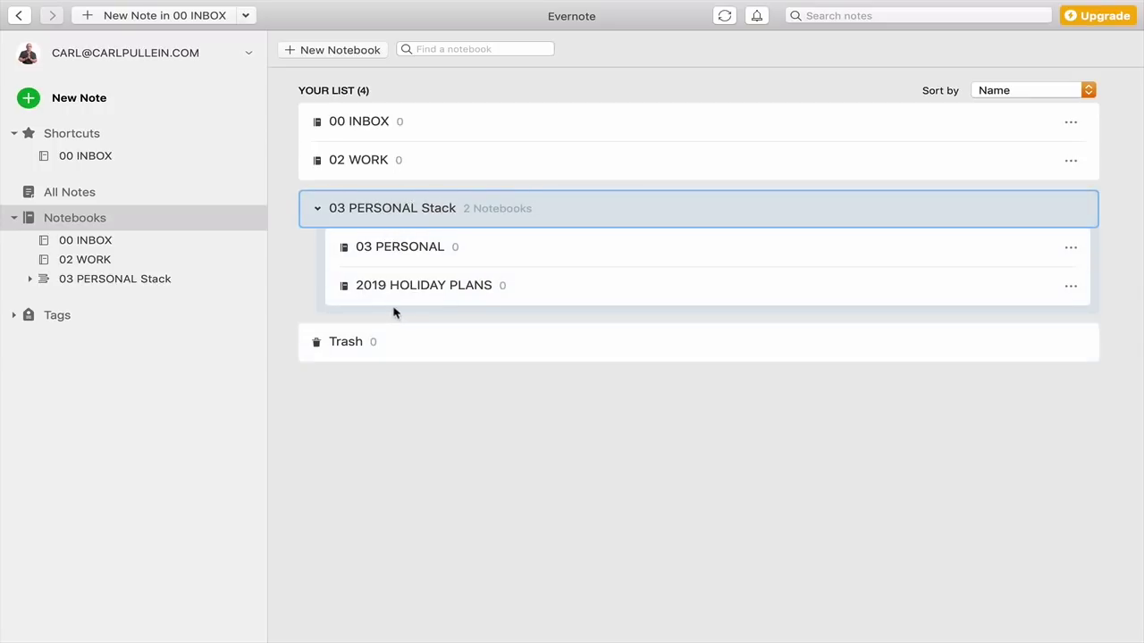
{"action": "left_click", "coordinate": [378, 286]}
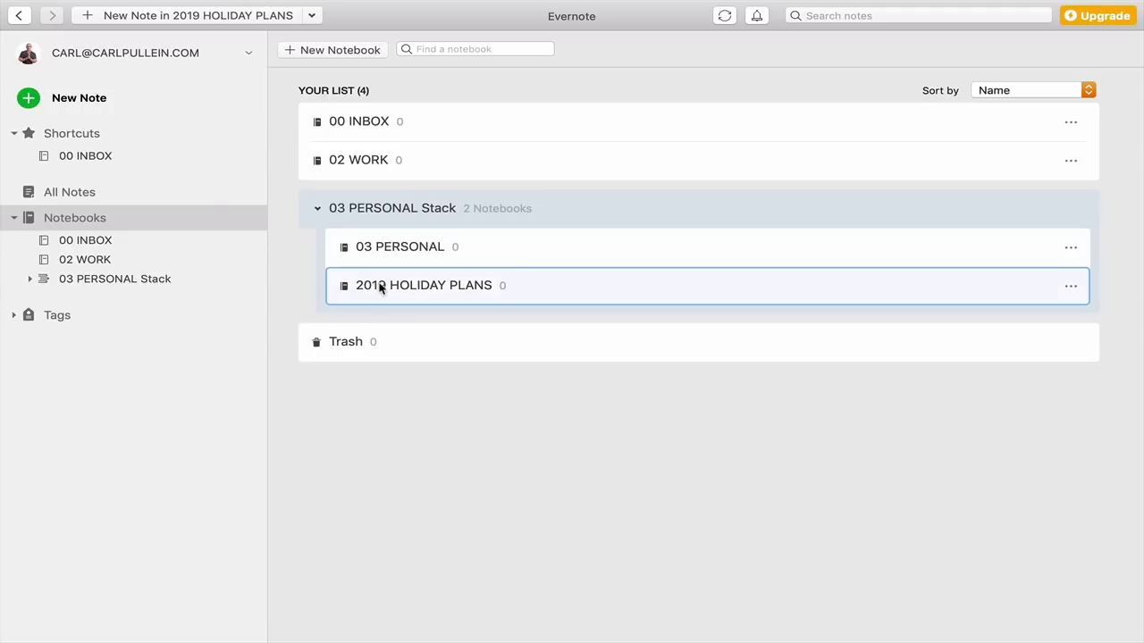
{"action": "left_click_drag", "start_coordinate": [378, 286], "coordinate": [318, 304]}
{"action": "left_click", "coordinate": [1070, 288]}
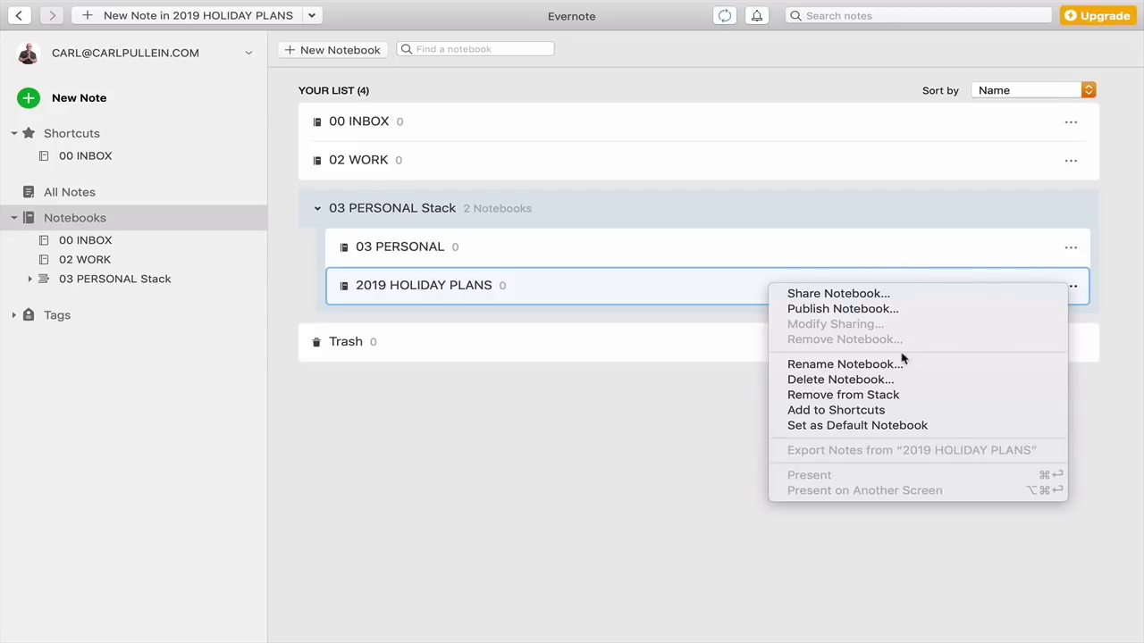
{"action": "left_click", "coordinate": [868, 395]}
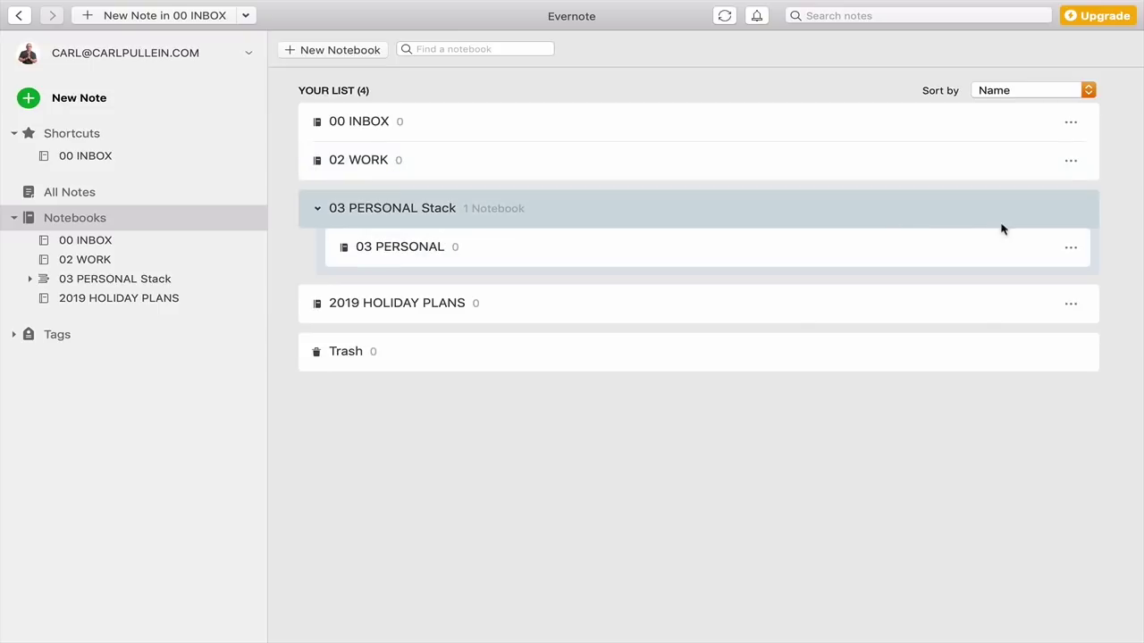
{"action": "left_click", "coordinate": [1072, 250]}
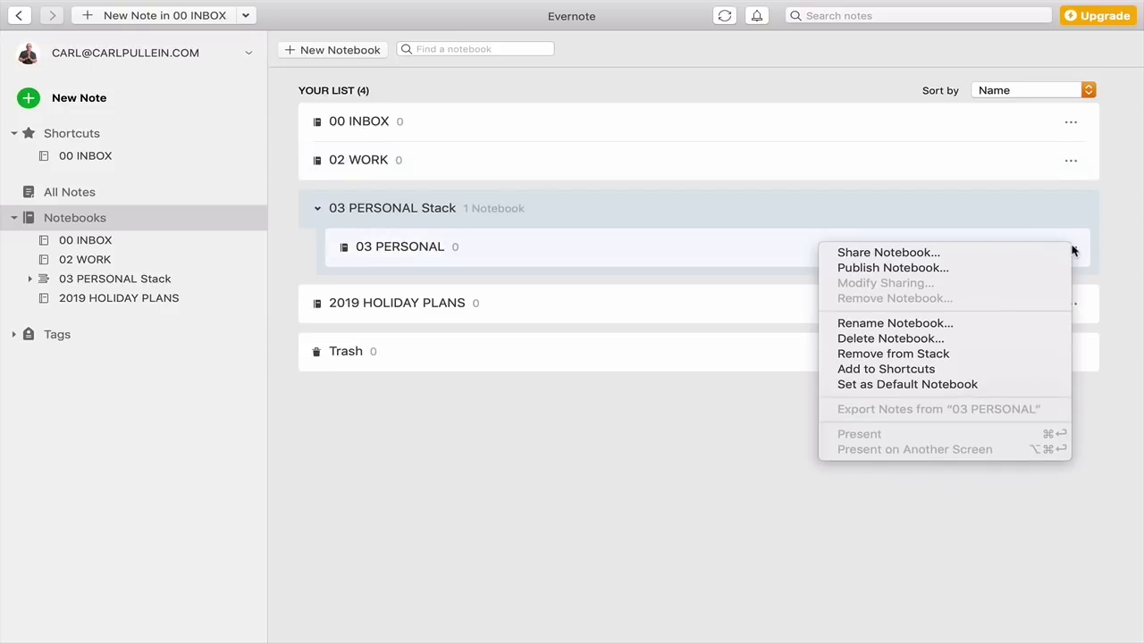
{"action": "left_click", "coordinate": [944, 355]}
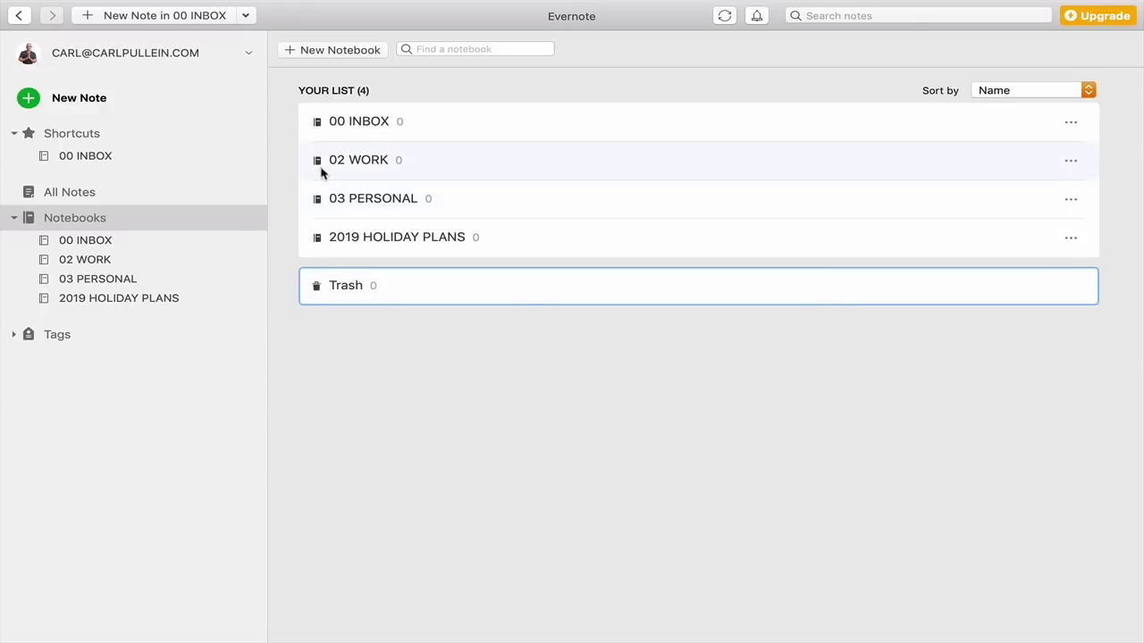
Try the reverse stacking, with 03 PERSONAL placed onto 2019 HOLIDAY PLANS, and take both notebooks out of that stack
{"action": "left_click_drag", "start_coordinate": [344, 201], "coordinate": [359, 232]}
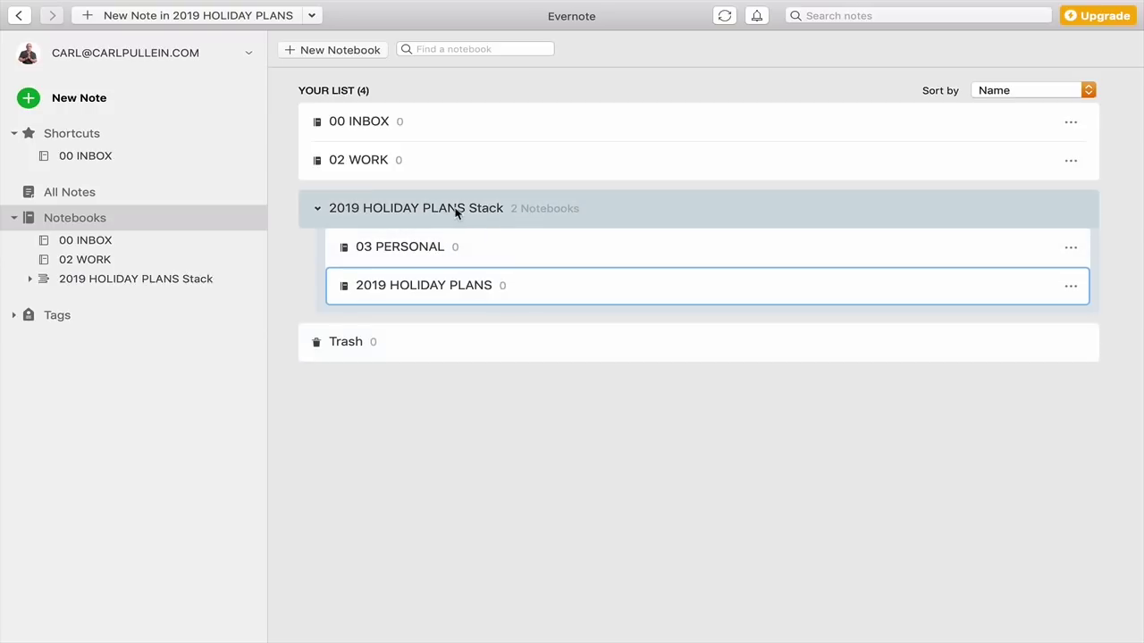
{"action": "left_click", "coordinate": [1070, 288]}
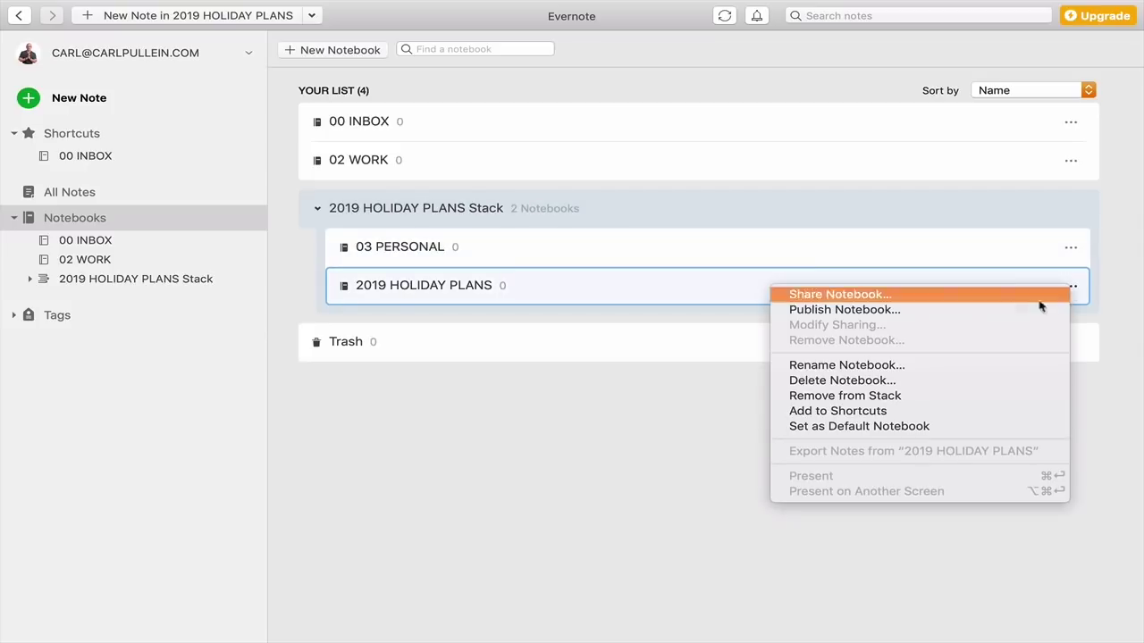
{"action": "left_click", "coordinate": [900, 396]}
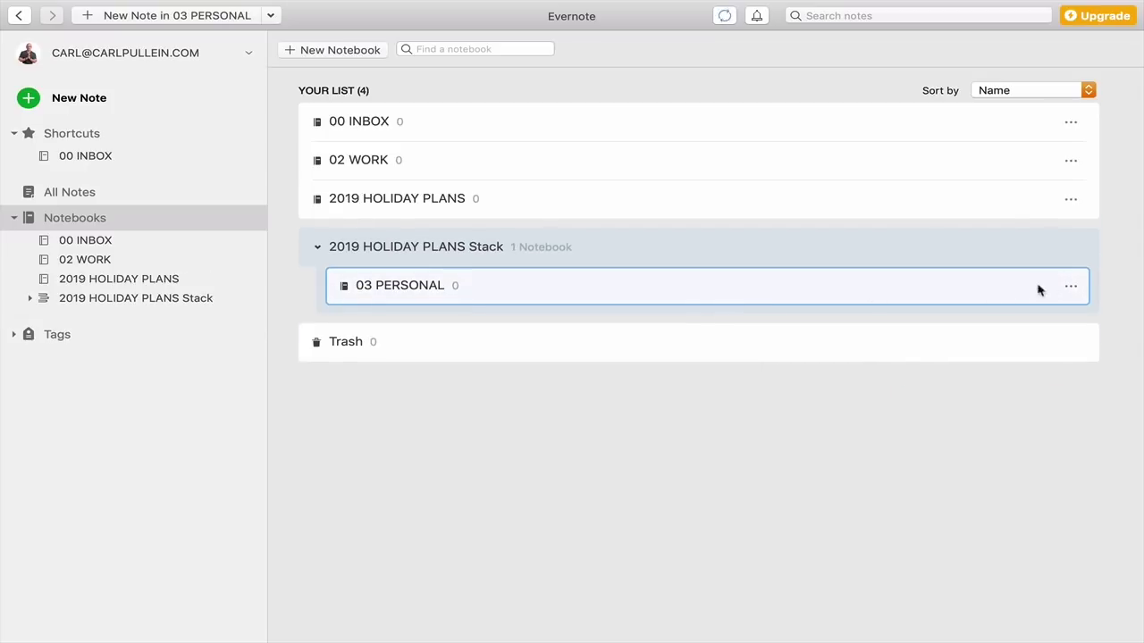
{"action": "left_click", "coordinate": [1072, 288]}
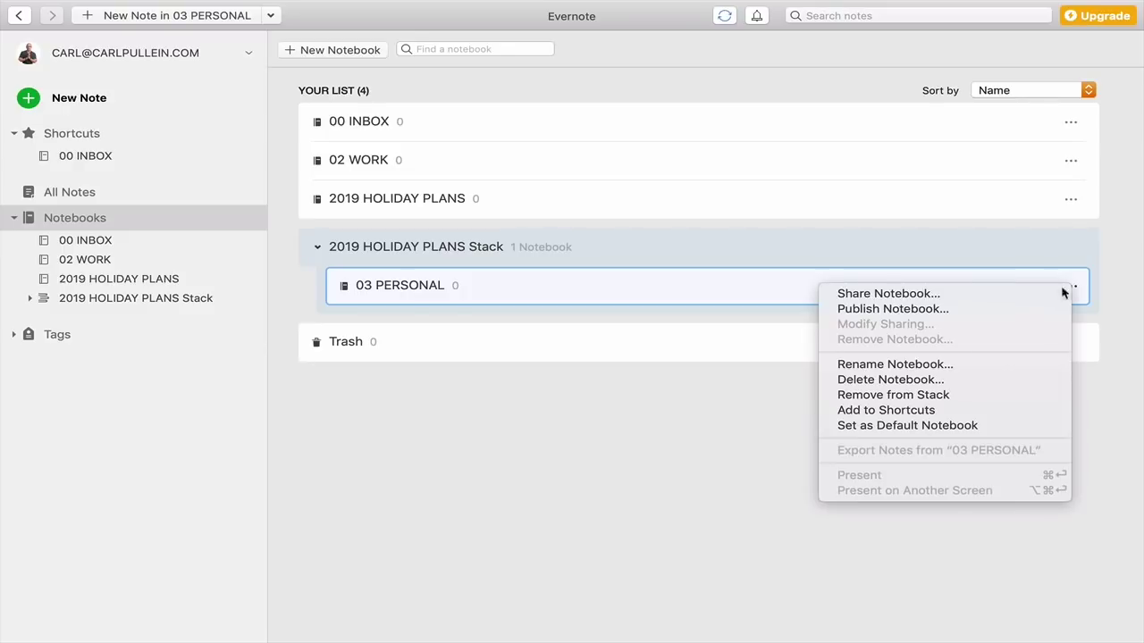
{"action": "left_click", "coordinate": [900, 396]}
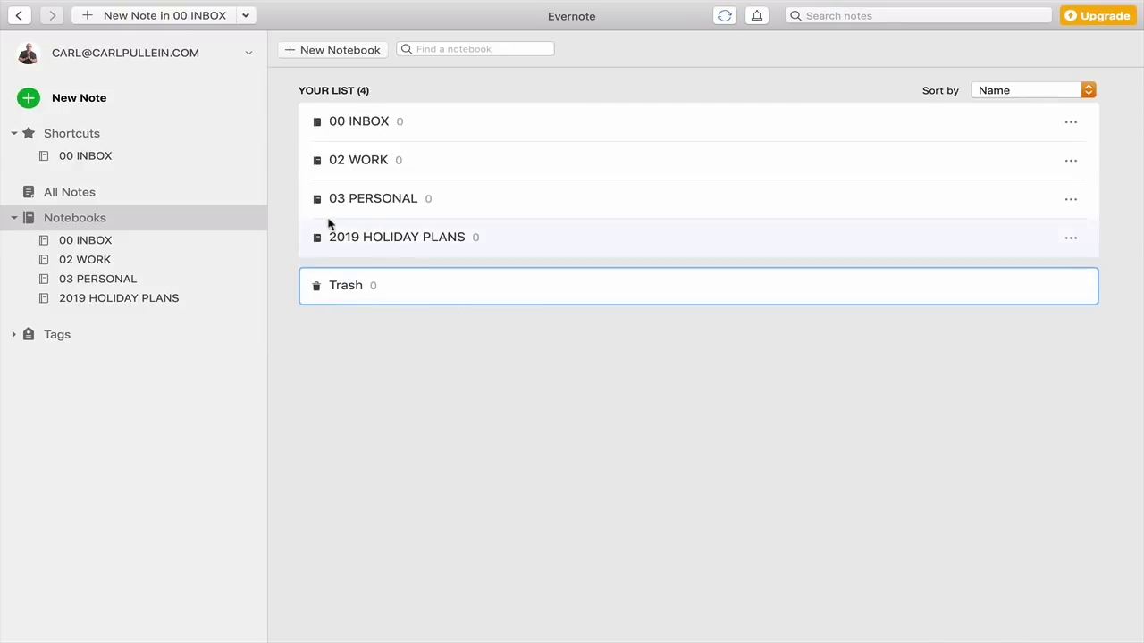
Group the 2019 HOLIDAY PLANS notebook with 03 PERSONAL in a stack by placing it onto 03 PERSONAL
{"action": "left_click_drag", "start_coordinate": [318, 243], "coordinate": [355, 215]}
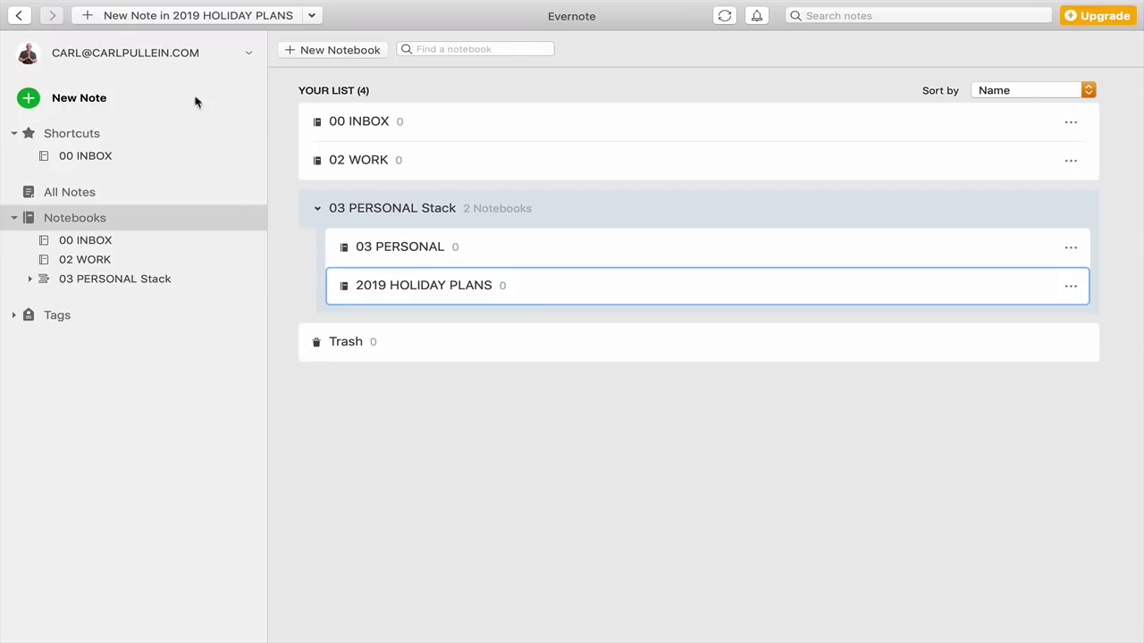
Choose 00 INBOX as the default notebook for new notes in the general preferences and close them
{"action": "left_click", "coordinate": [384, 124]}
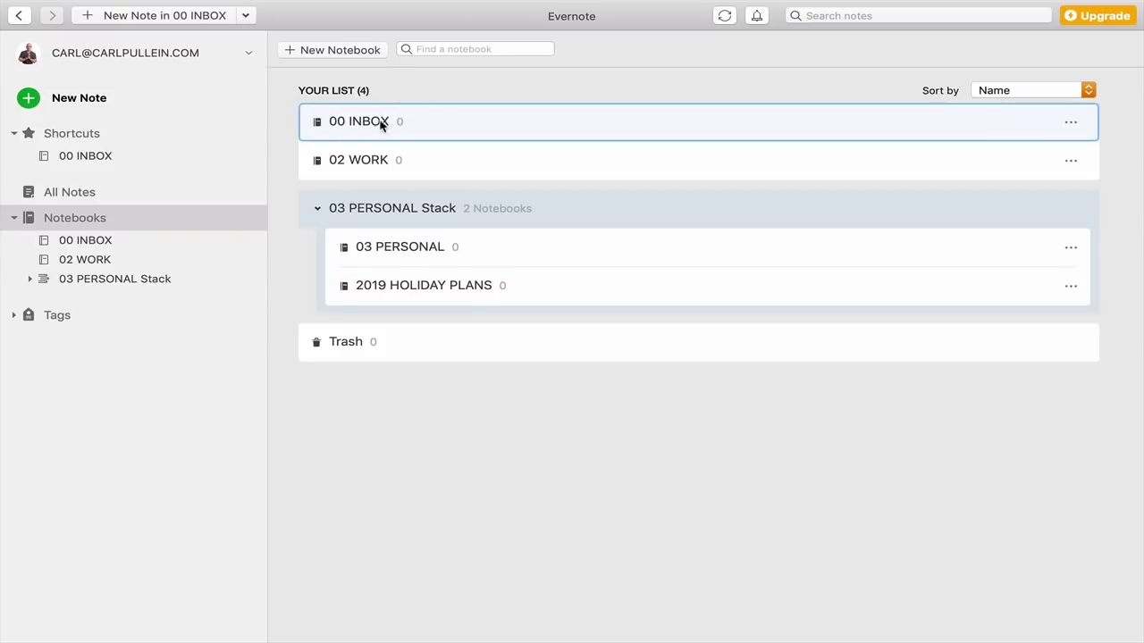
{"action": "mouse_move", "coordinate": [190, 4]}
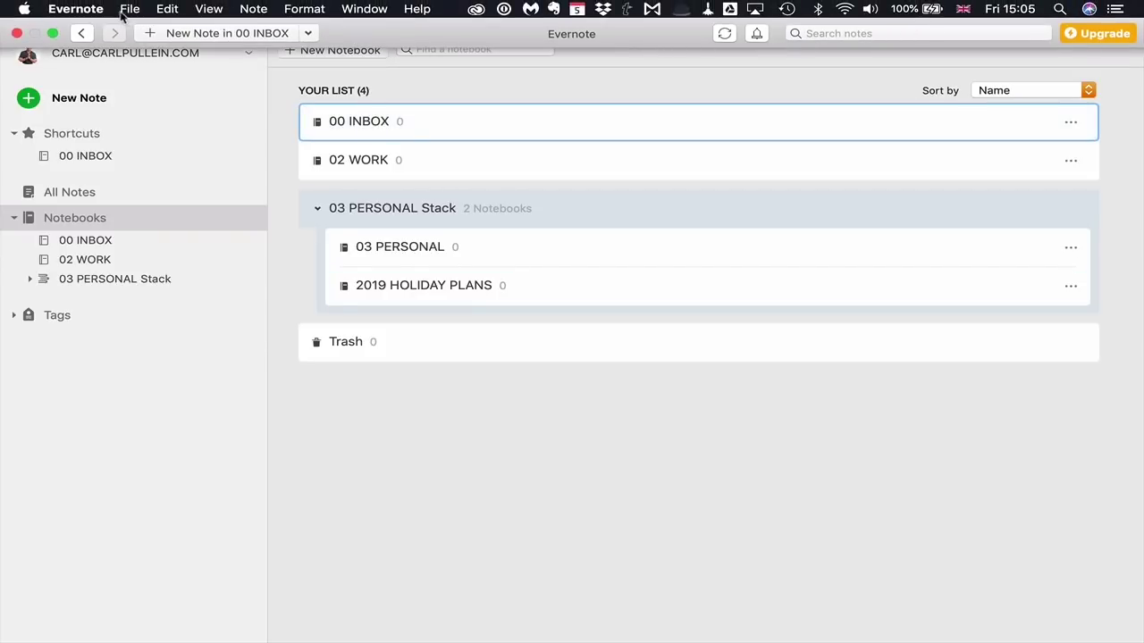
{"action": "left_click", "coordinate": [89, 9]}
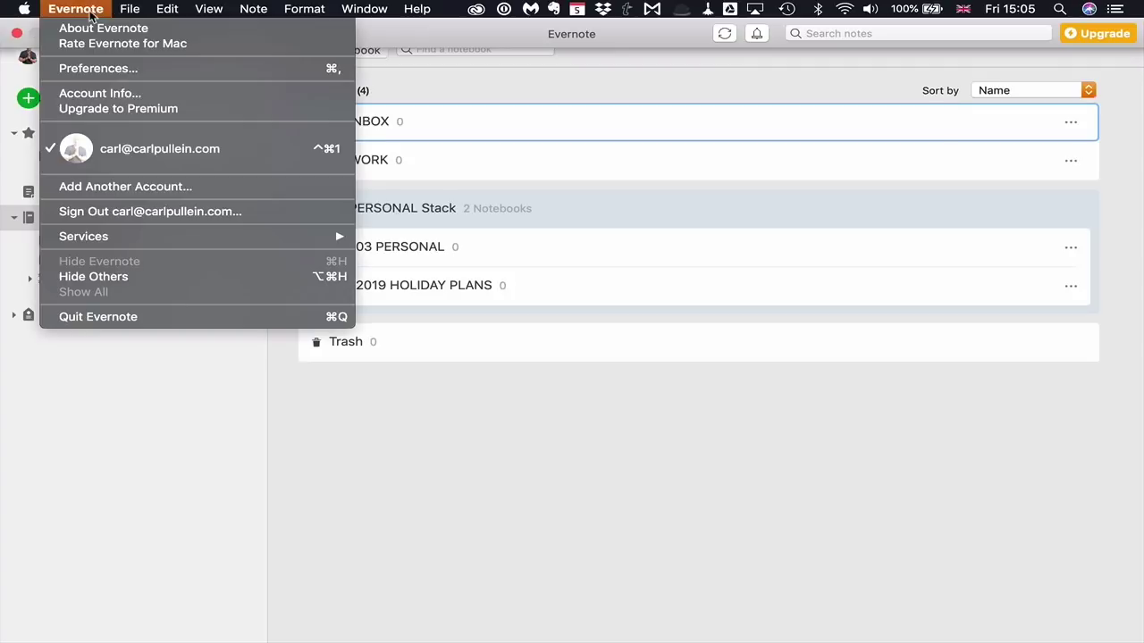
{"action": "left_click", "coordinate": [99, 68]}
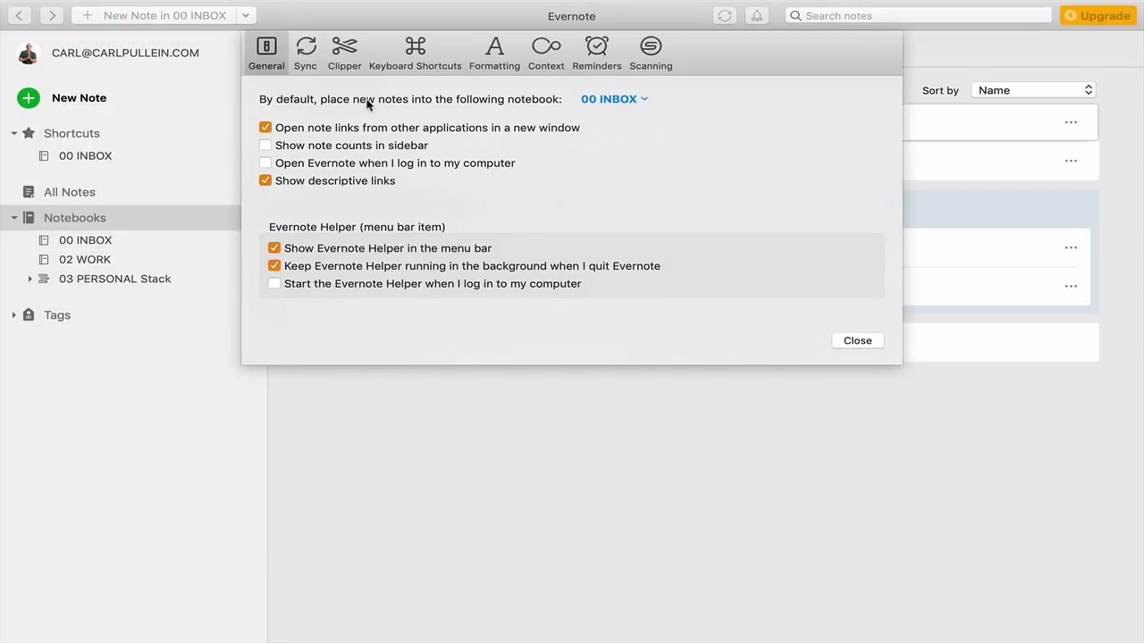
{"action": "left_click", "coordinate": [645, 103]}
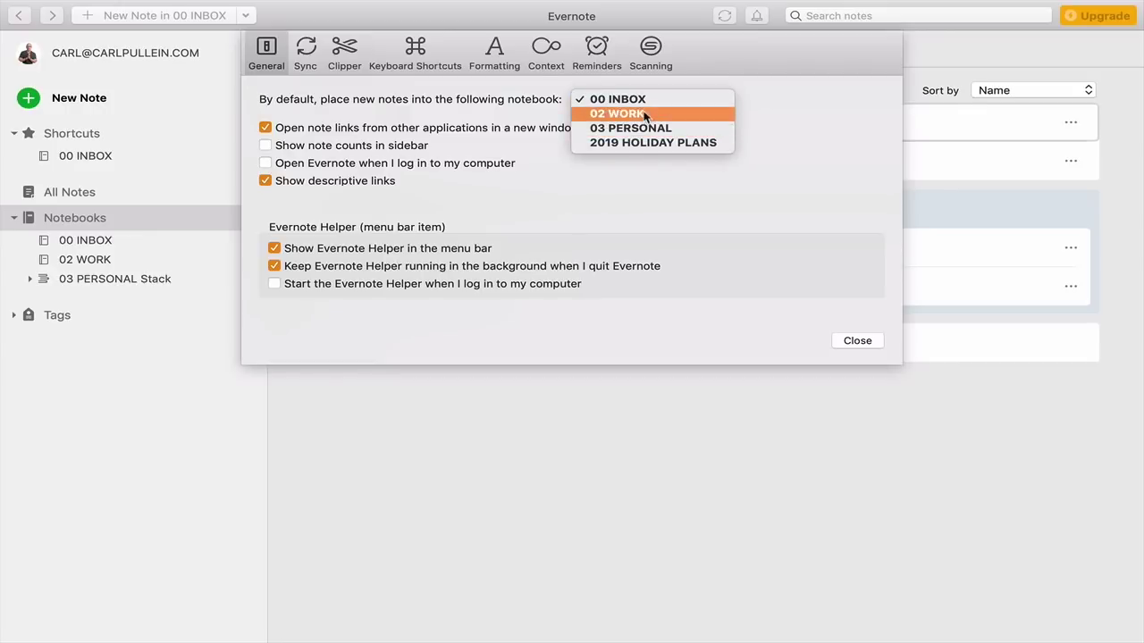
{"action": "left_click", "coordinate": [643, 99]}
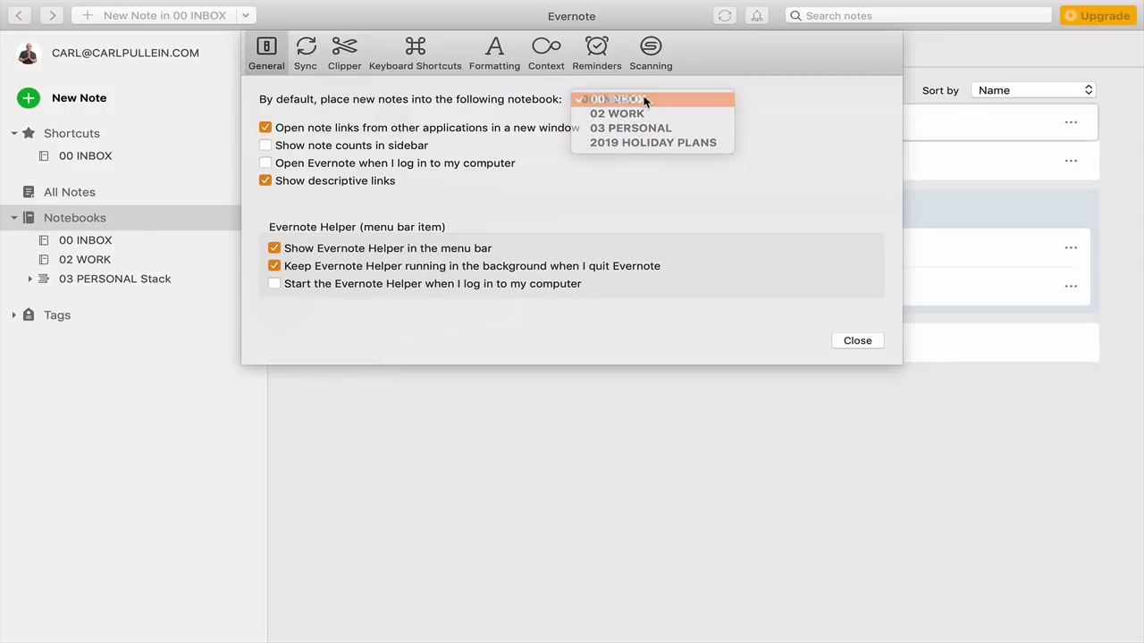
{"action": "left_click", "coordinate": [856, 341]}
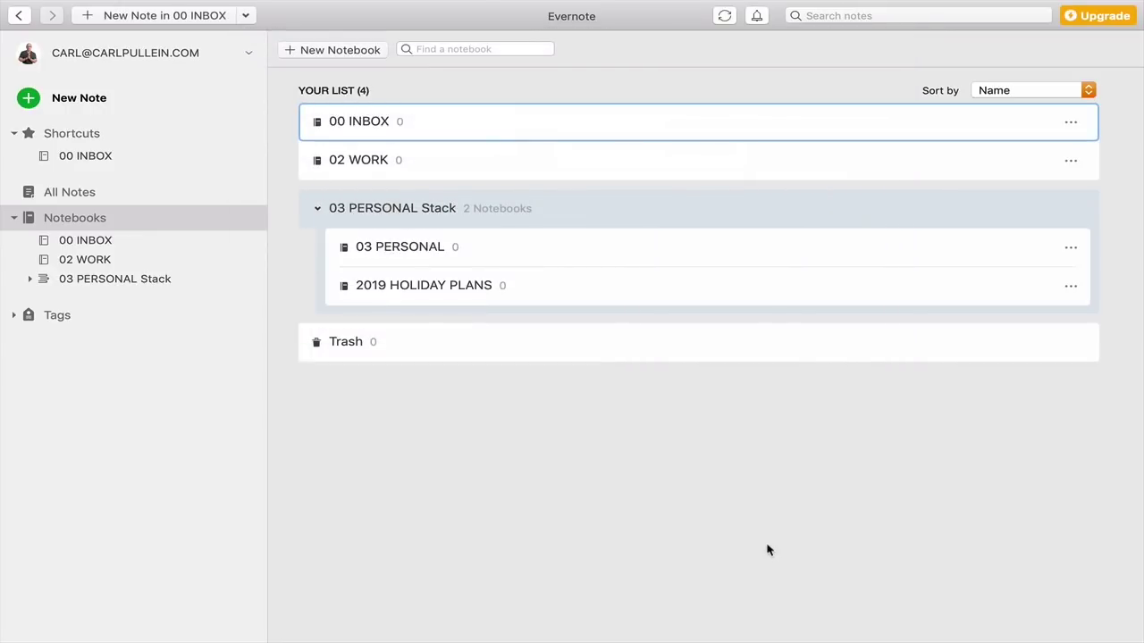